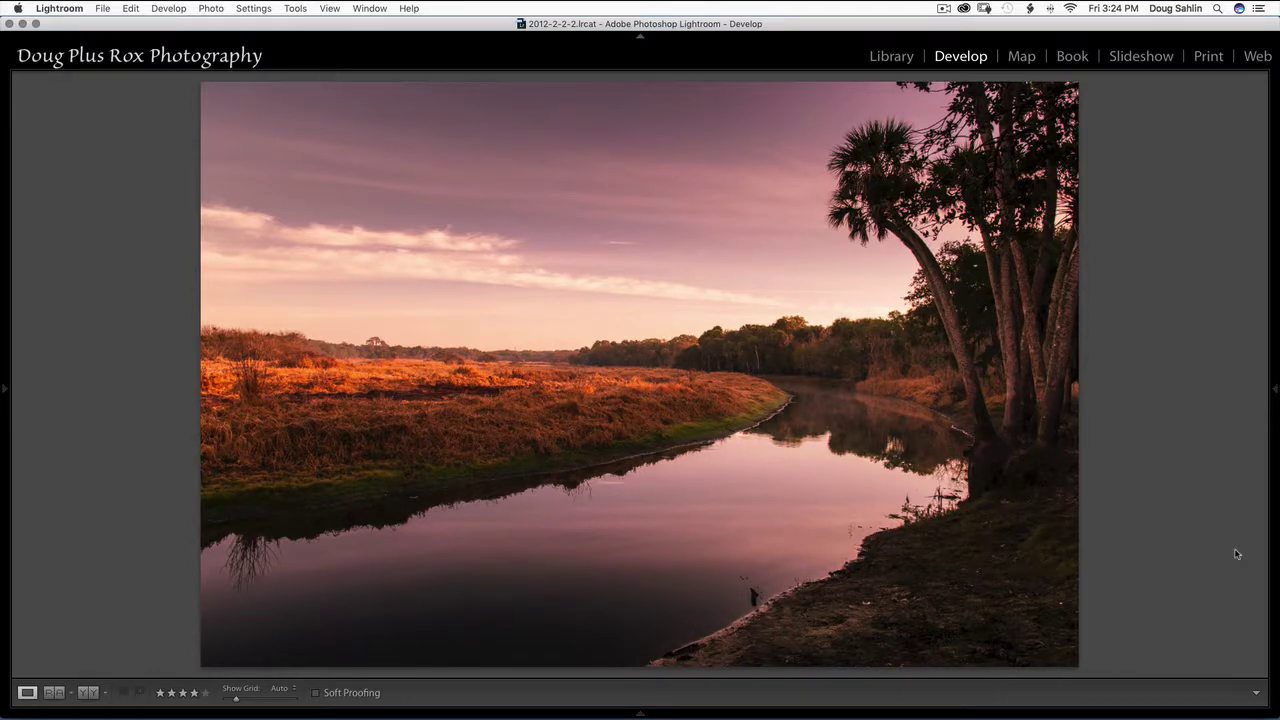
Step: Preview the unedited original, then compare before and after as a single split image
{"action": "key", "text": "backslash"}
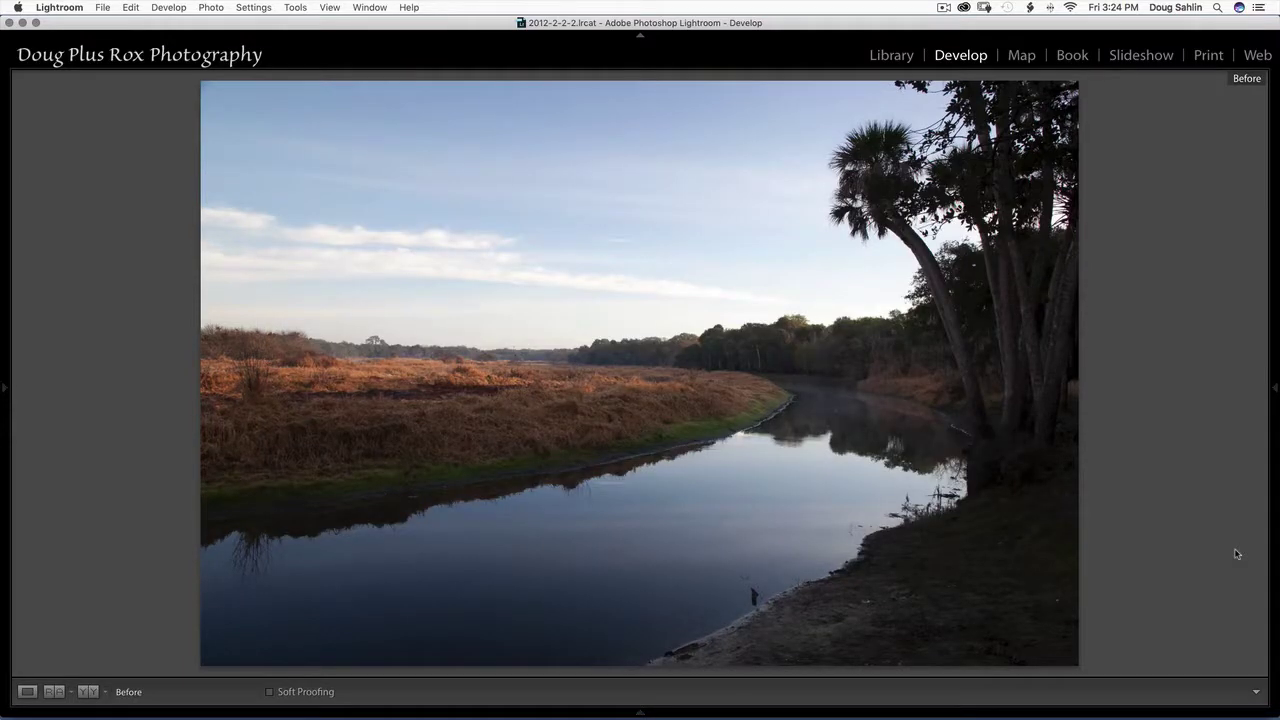
{"action": "key", "text": "backslash"}
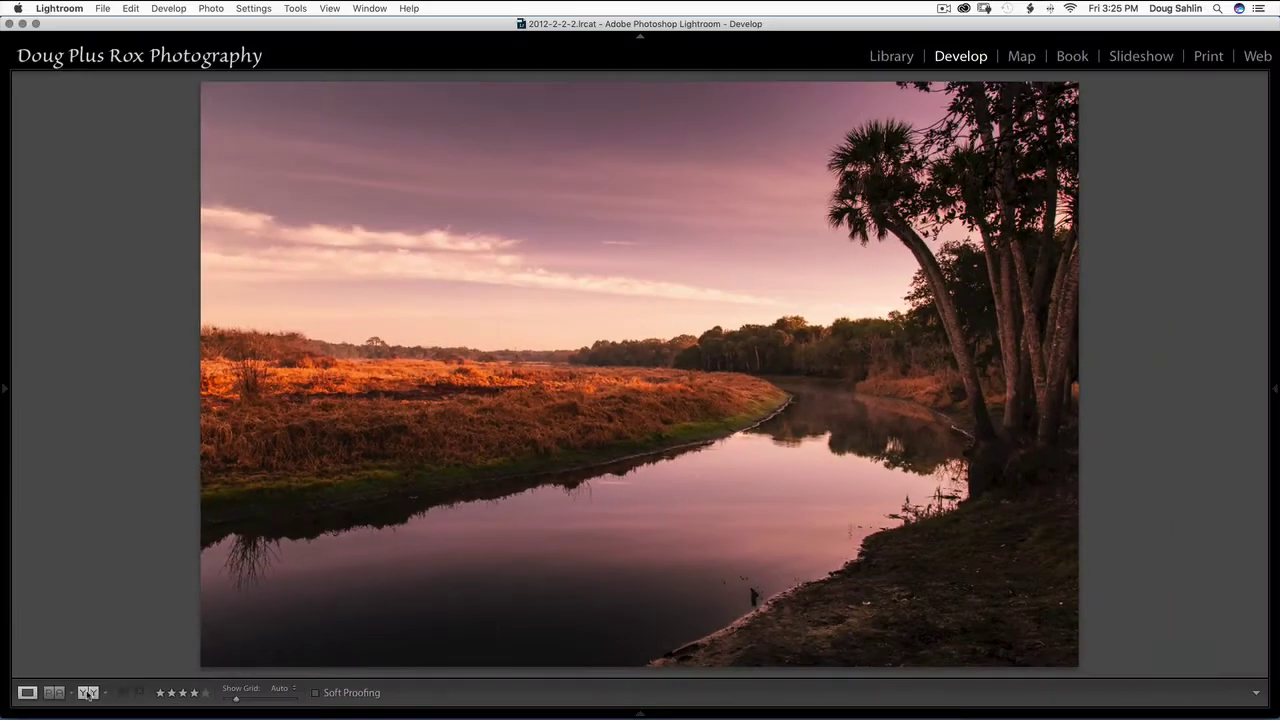
{"action": "left_click", "coordinate": [178, 666]}
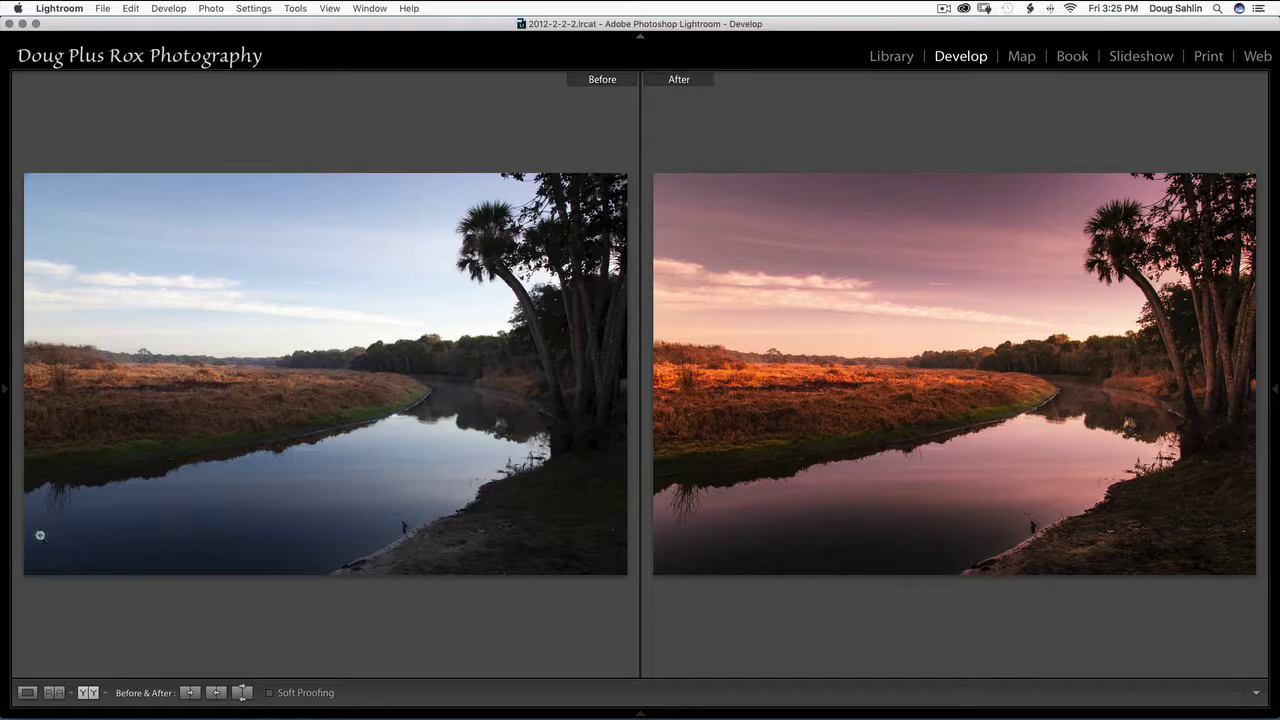
{"action": "left_click", "coordinate": [105, 693]}
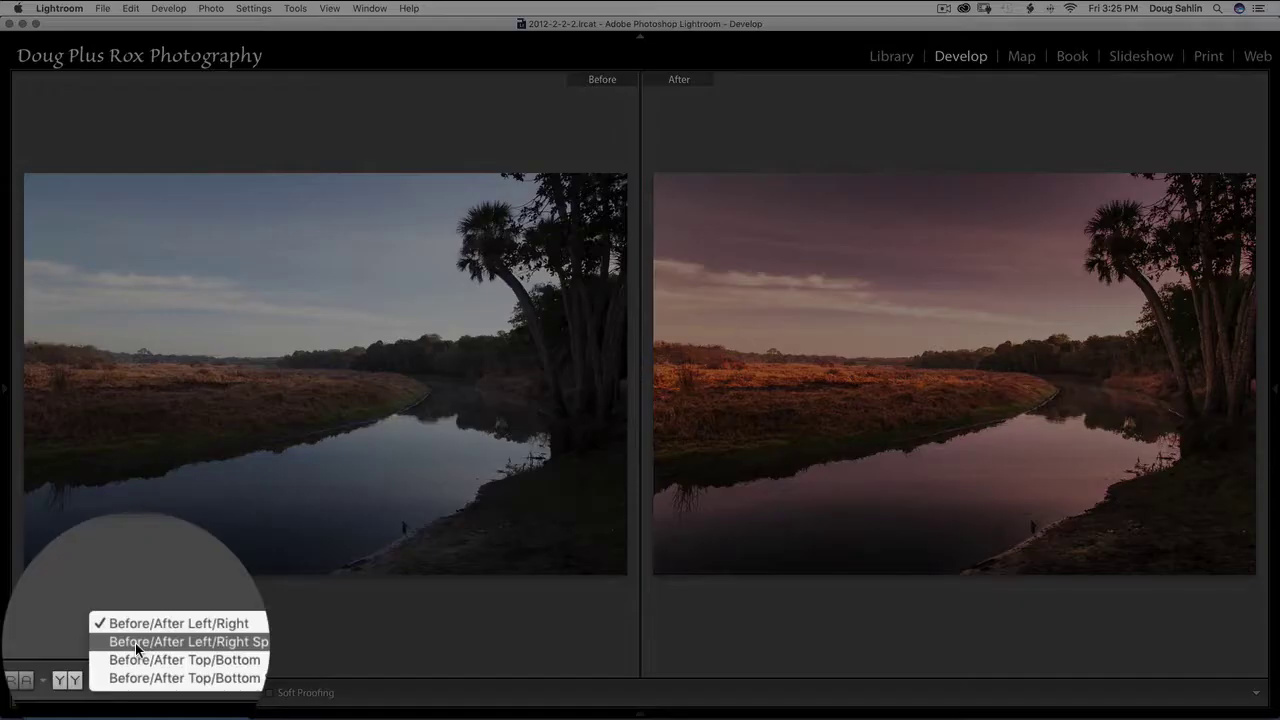
{"action": "left_click", "coordinate": [135, 643]}
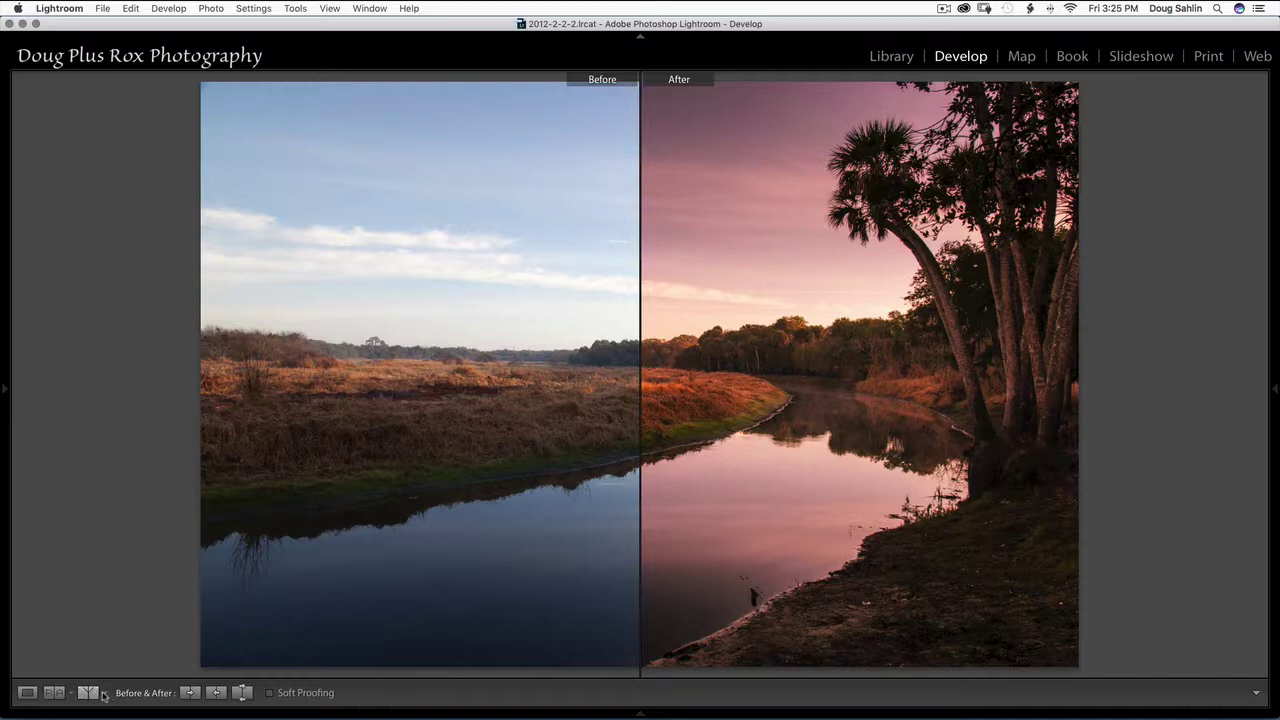
Step: Try the Top/Bottom layouts, then settle on Before/After Left/Right side by side
{"action": "left_click", "coordinate": [106, 696]}
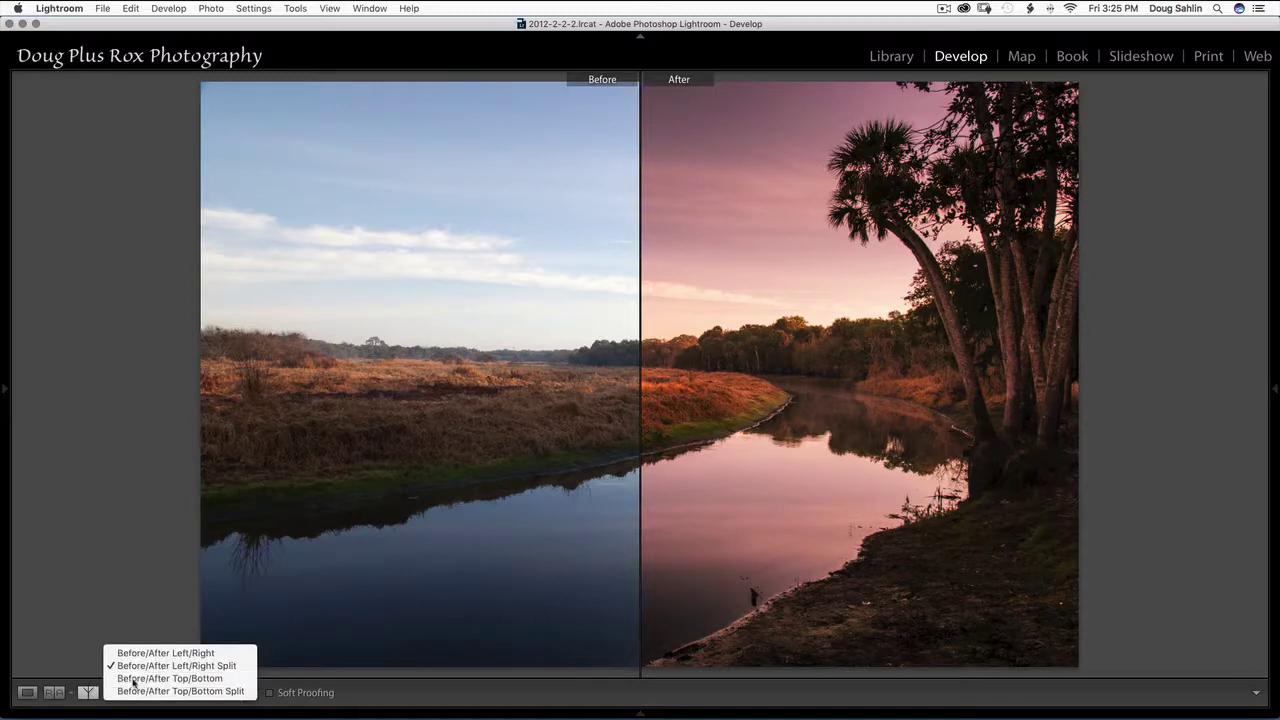
{"action": "left_click", "coordinate": [133, 678]}
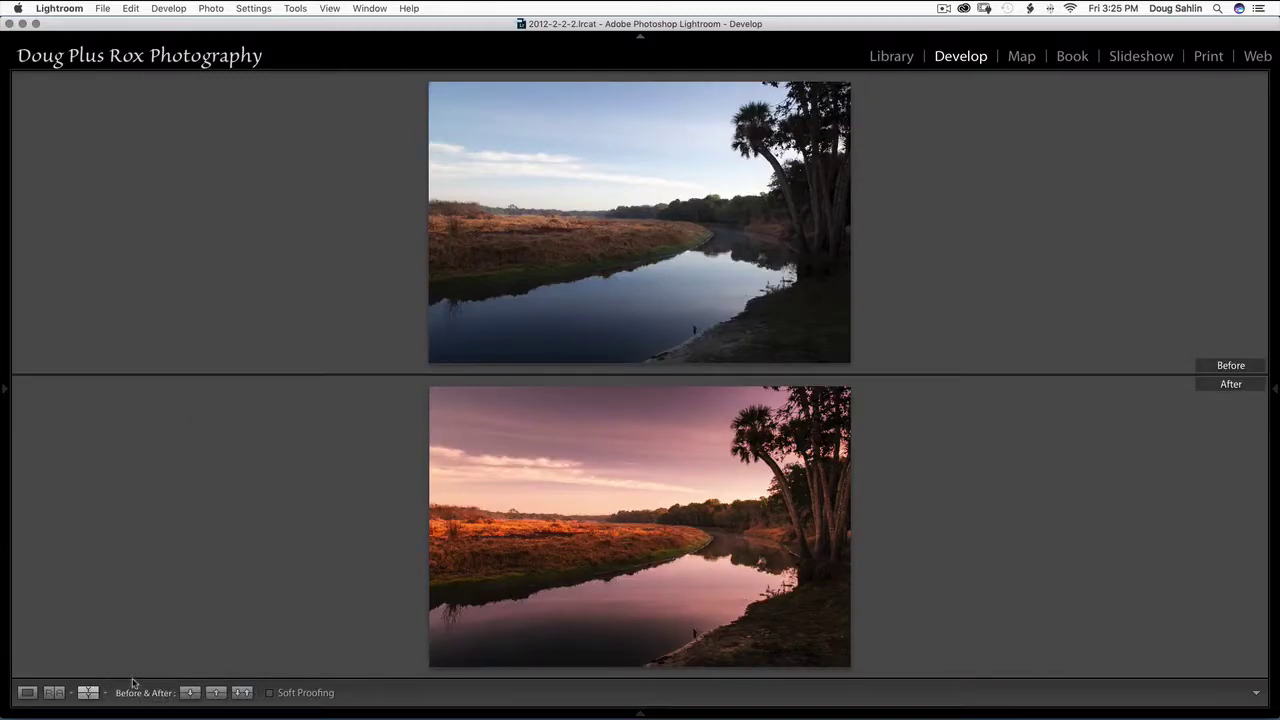
{"action": "left_click", "coordinate": [106, 694]}
{"action": "left_click", "coordinate": [120, 683]}
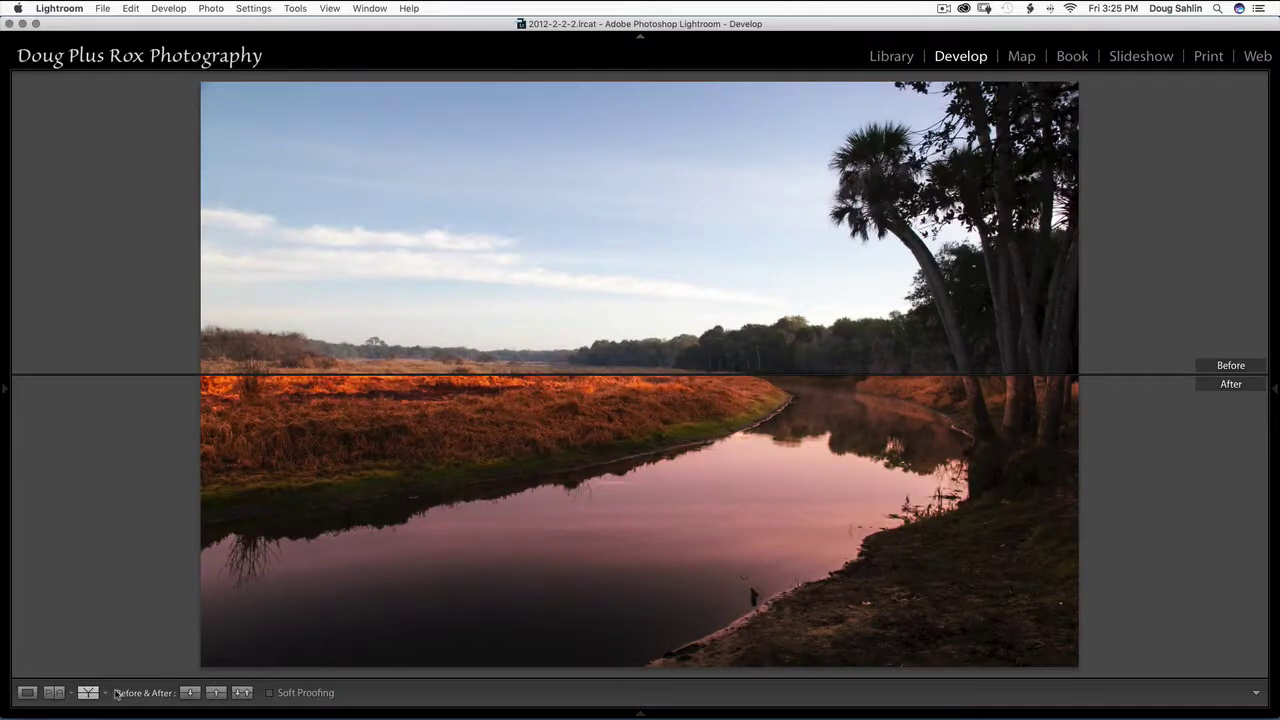
{"action": "mouse_move", "coordinate": [107, 712]}
{"action": "left_click", "coordinate": [106, 694]}
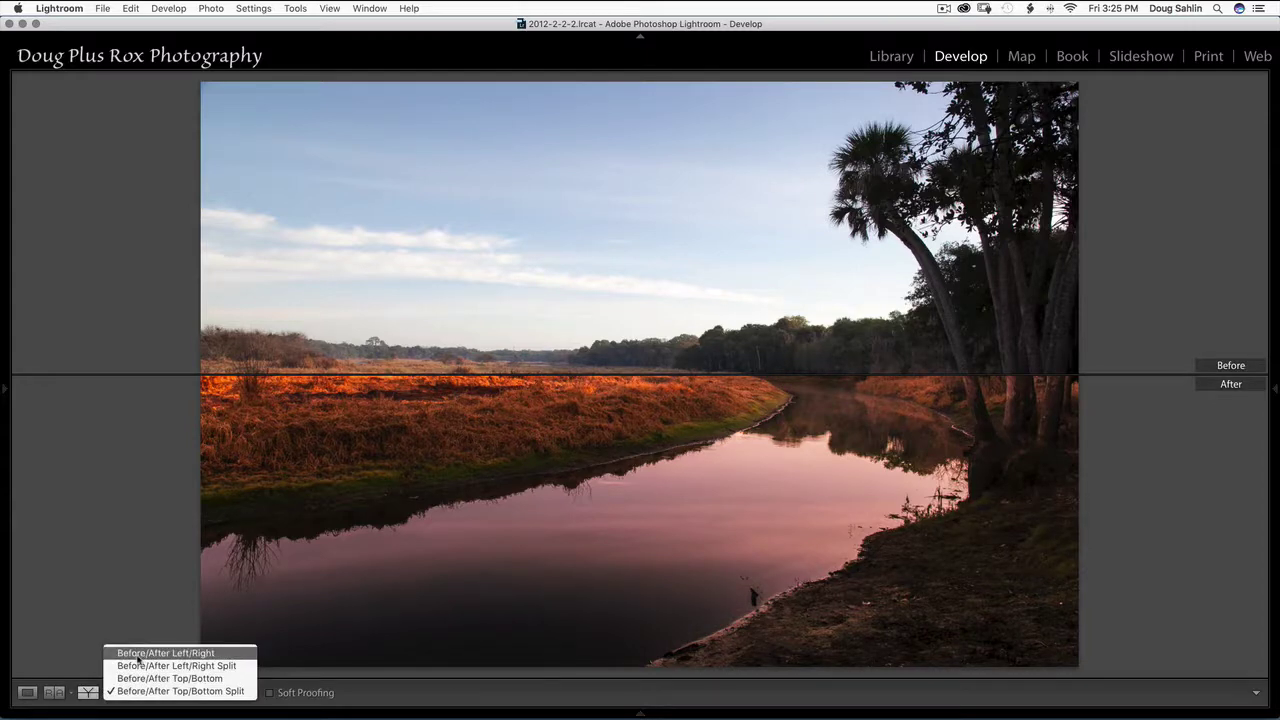
{"action": "left_click", "coordinate": [138, 656]}
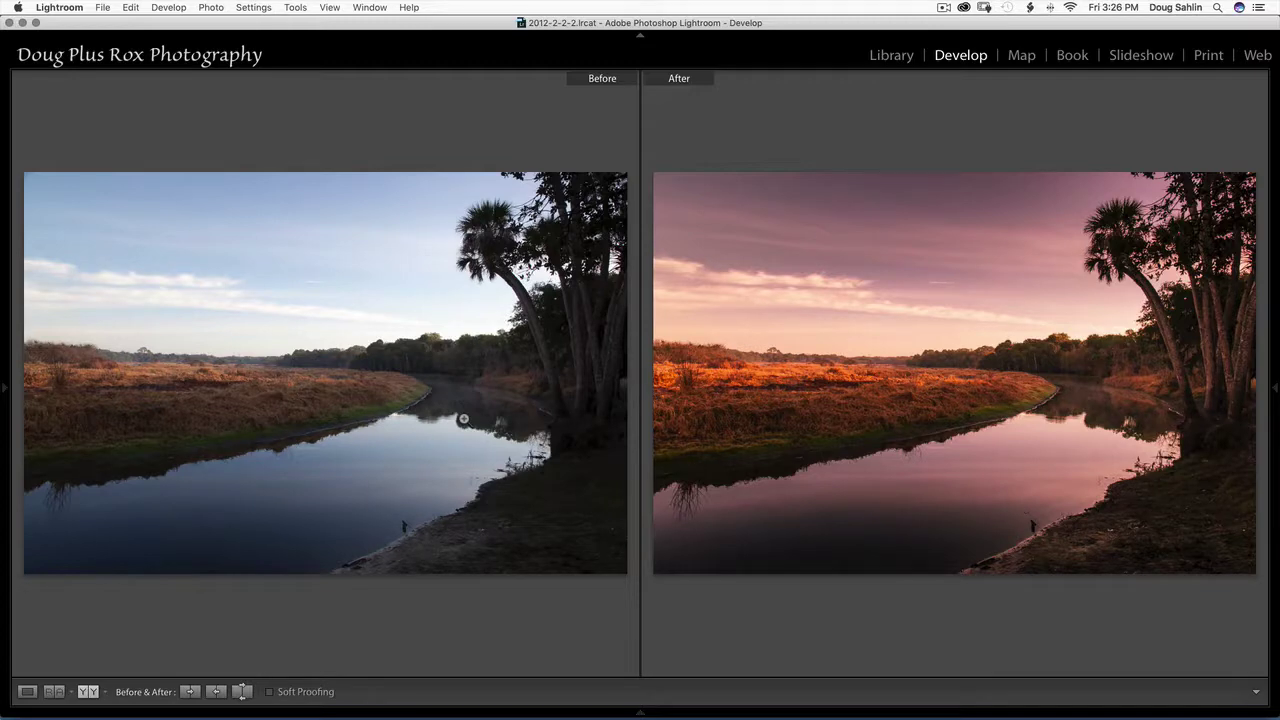
Step: Set the Before pane to the DPR Clarity preset, then the Dehaze Amount history state
{"action": "mouse_move", "coordinate": [4, 392]}
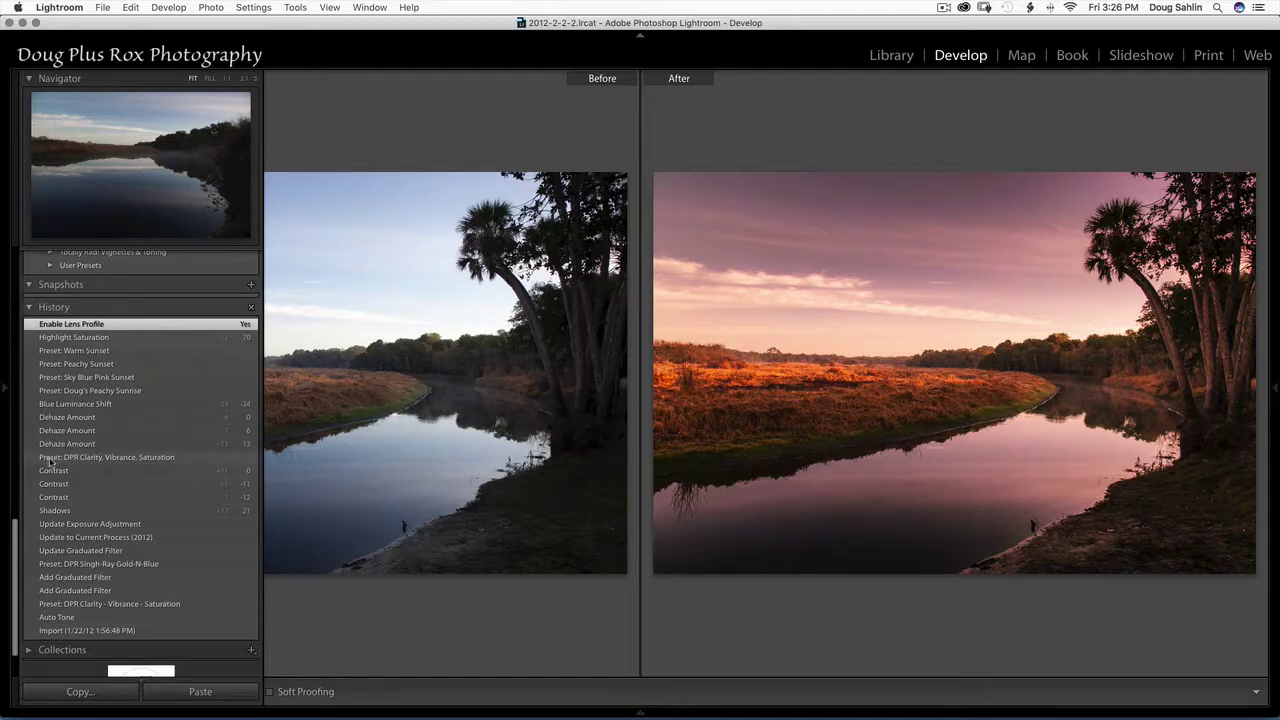
{"action": "left_click_drag", "start_coordinate": [376, 425], "coordinate": [377, 427]}
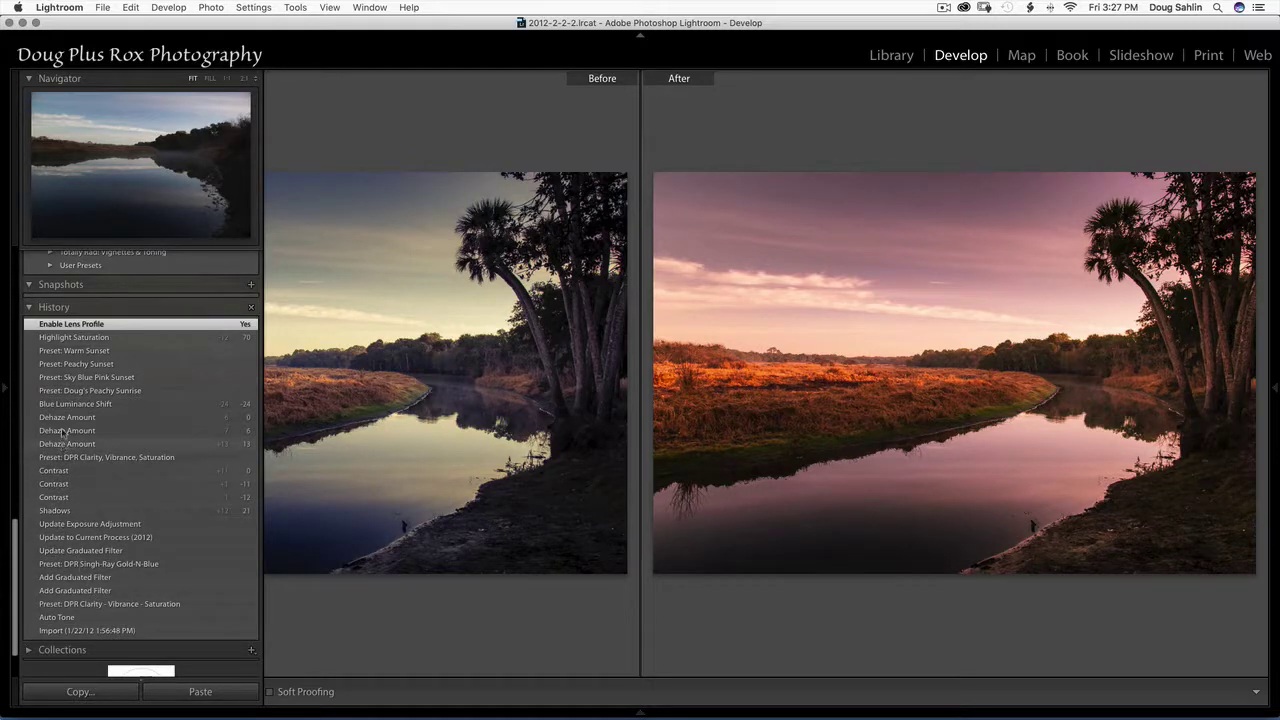
{"action": "left_click_drag", "start_coordinate": [52, 421], "coordinate": [375, 430]}
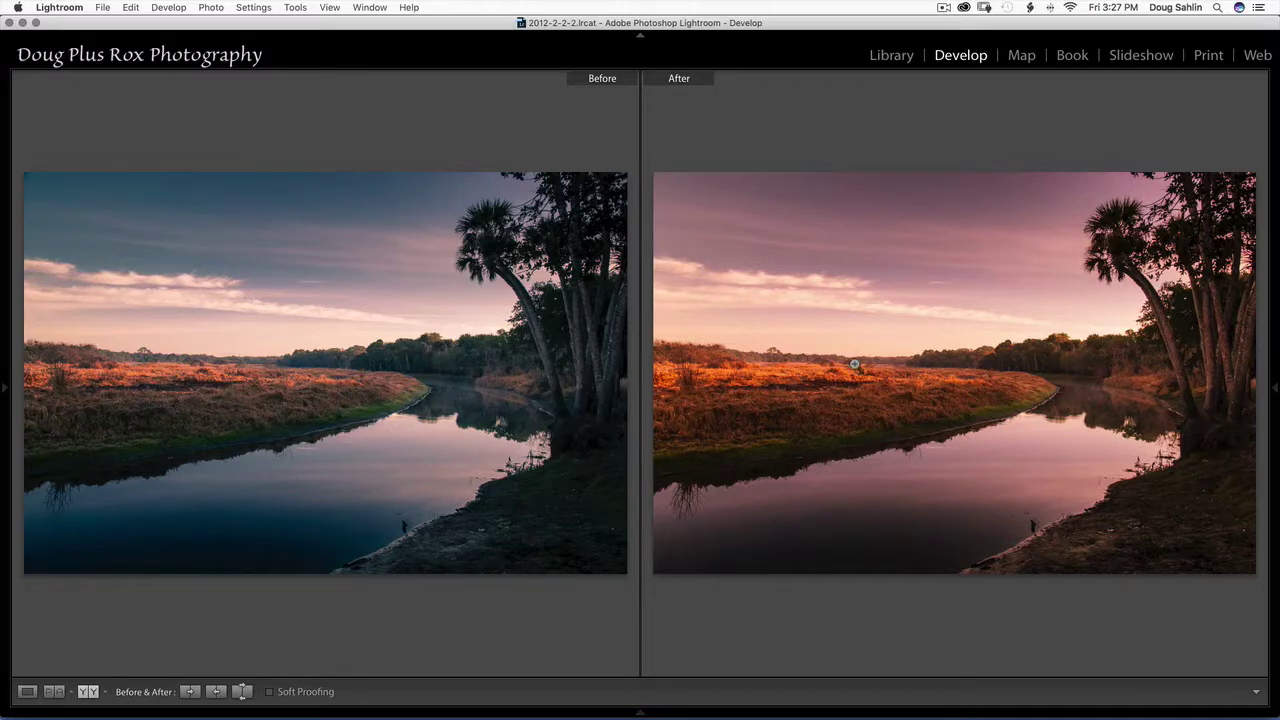
{"action": "mouse_move", "coordinate": [3, 367]}
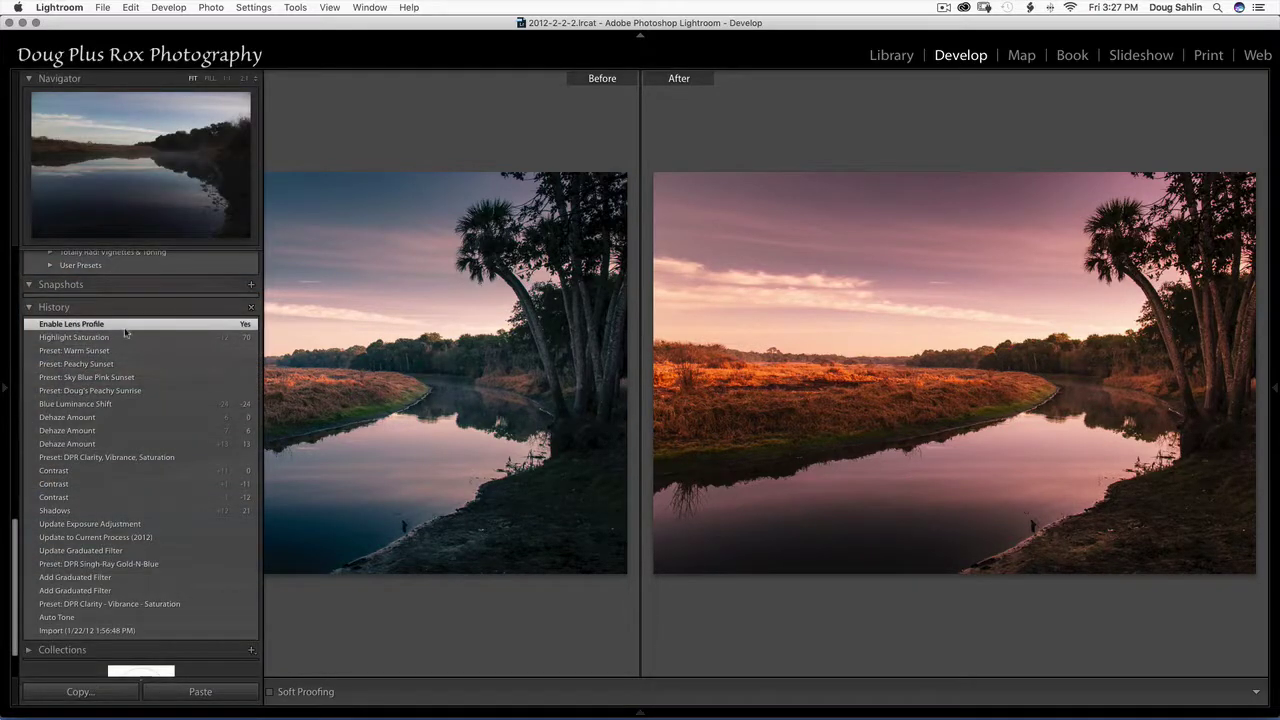
{"action": "scroll", "coordinate": [110, 340], "scroll_direction": "down", "scroll_amount": 5}
{"action": "scroll", "coordinate": [105, 341], "scroll_direction": "down", "scroll_amount": 3}
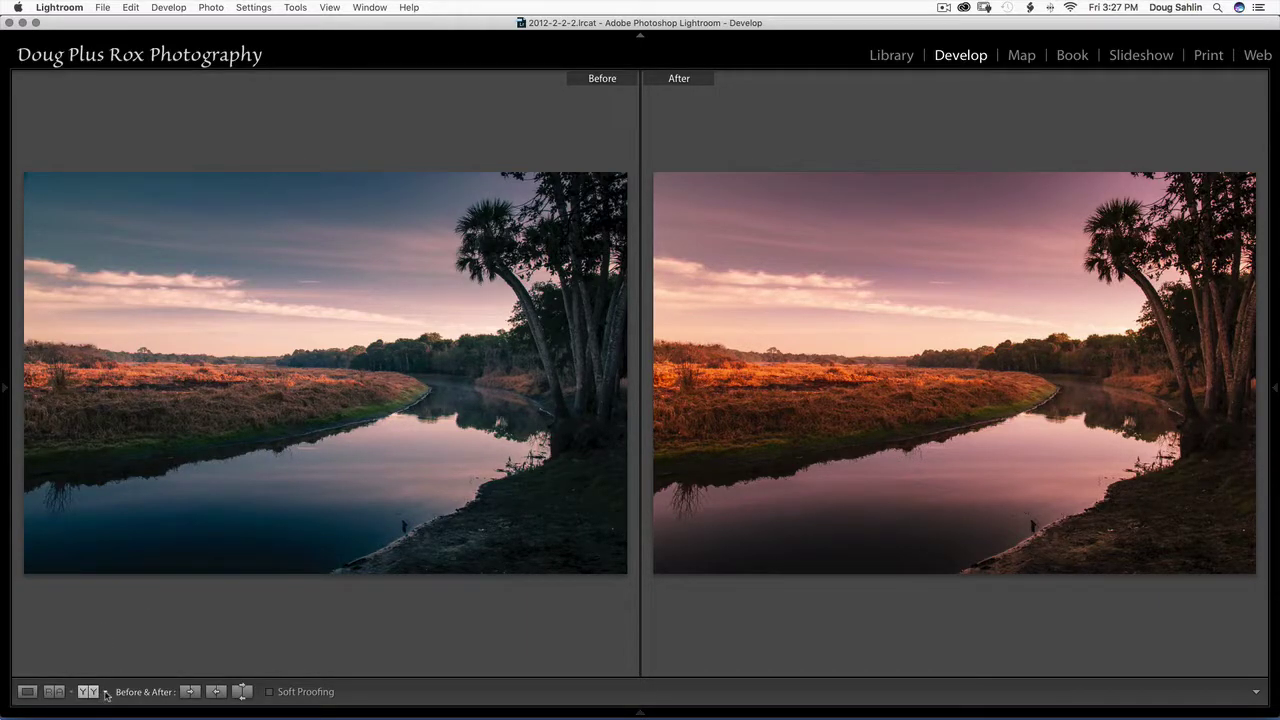
Step: Show the single photo at the "Preset: Doug's Peachy Sunrise" history state, side panel hidden
{"action": "left_click", "coordinate": [27, 691]}
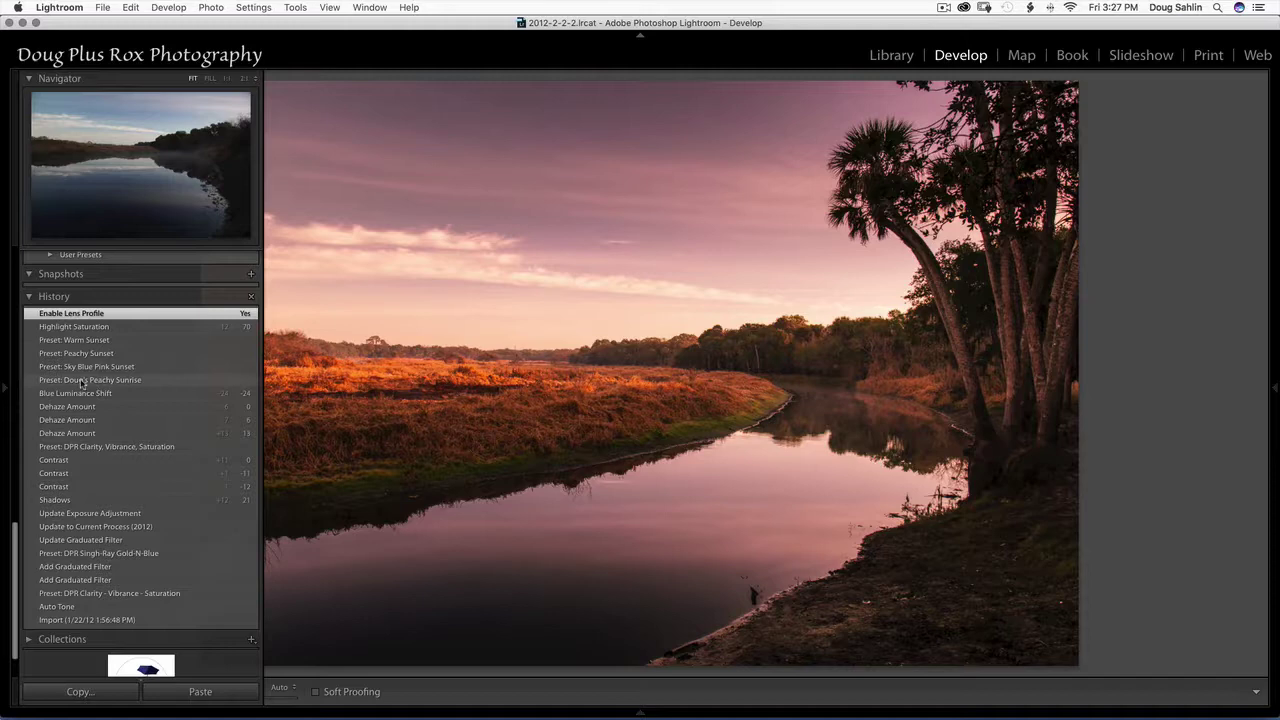
{"action": "left_click", "coordinate": [82, 382]}
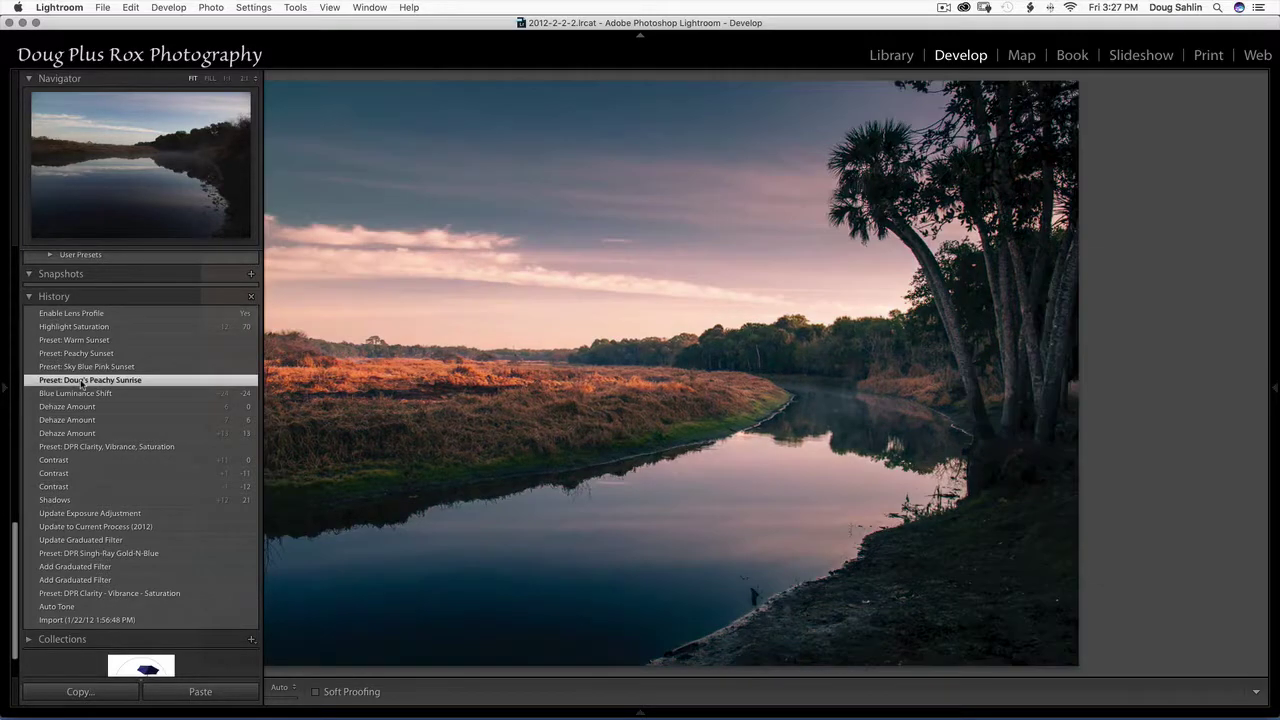
{"action": "key", "text": "Tab"}
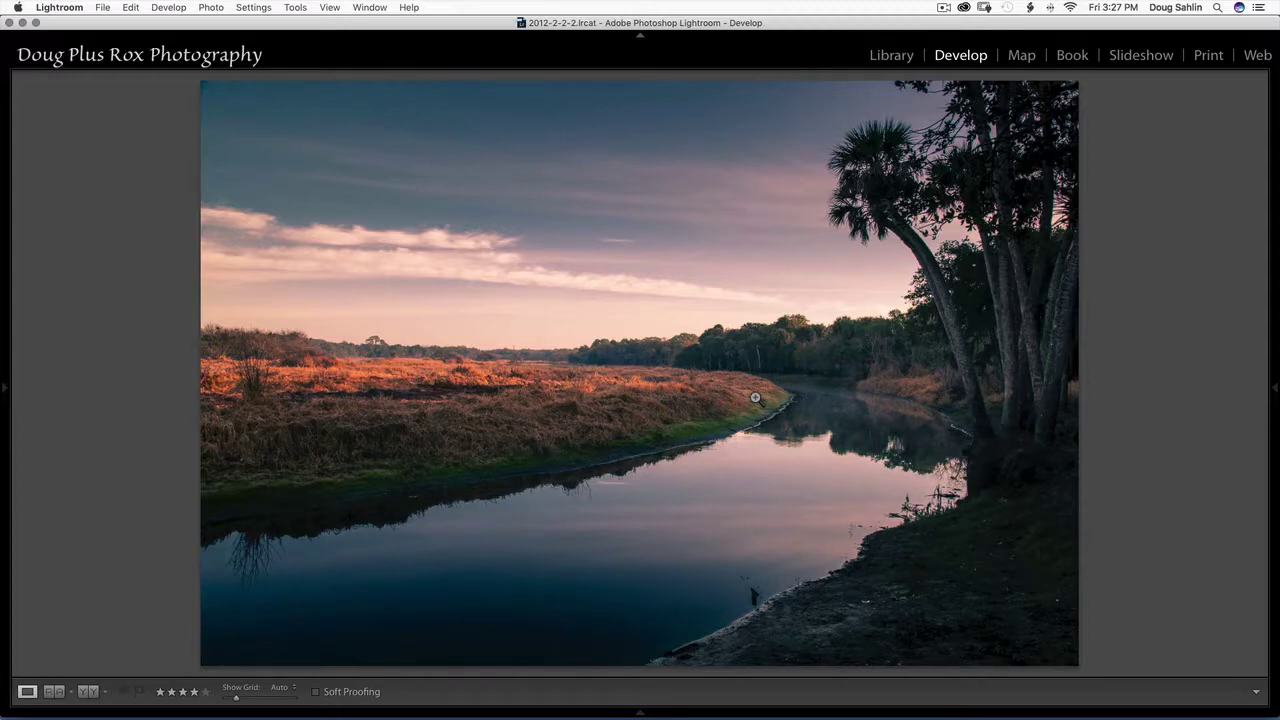
{"action": "mouse_move", "coordinate": [4, 386]}
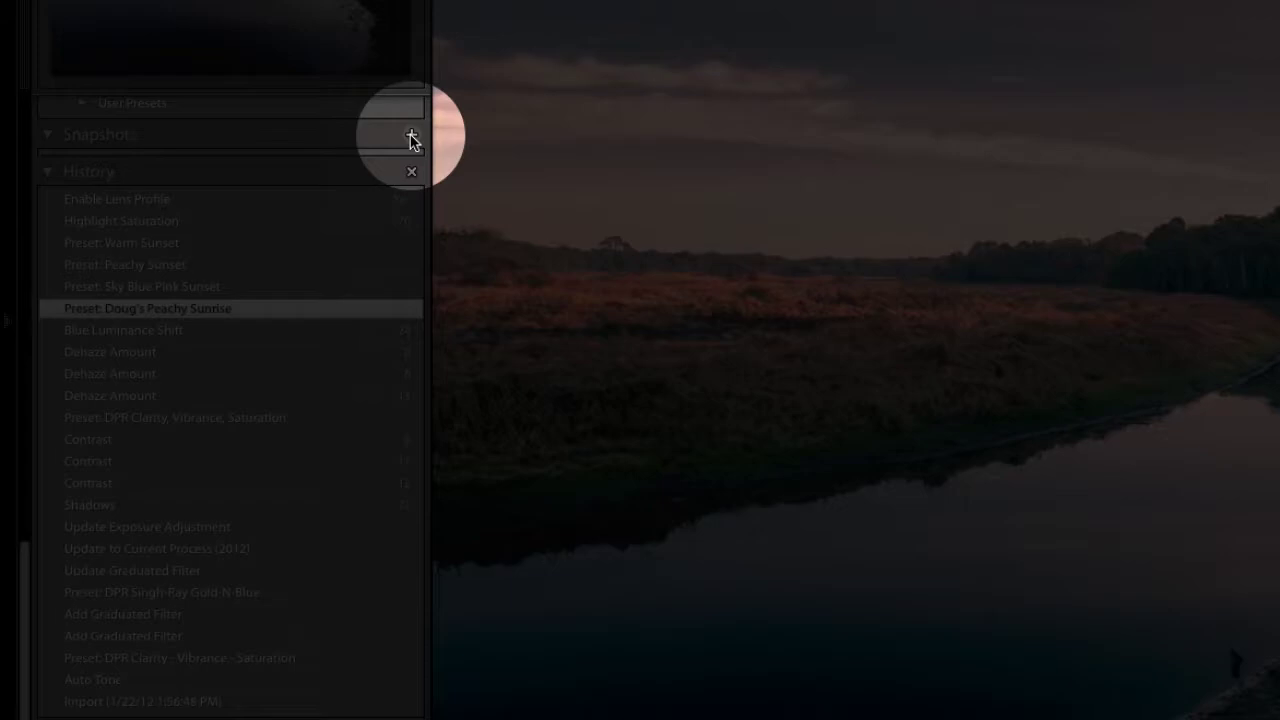
Step: Create a new snapshot named 'Peachy Sunrise' from the photo's current look
{"action": "left_click", "coordinate": [411, 138]}
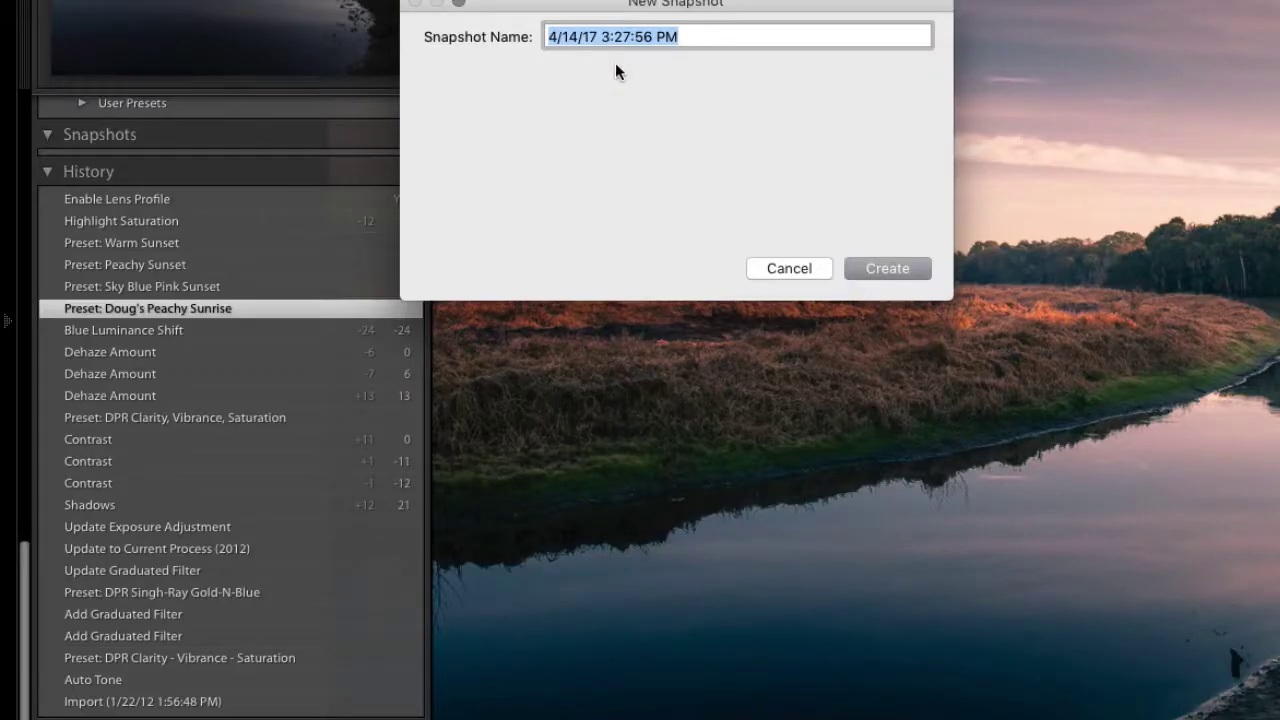
{"action": "type", "text": "Peachy "}
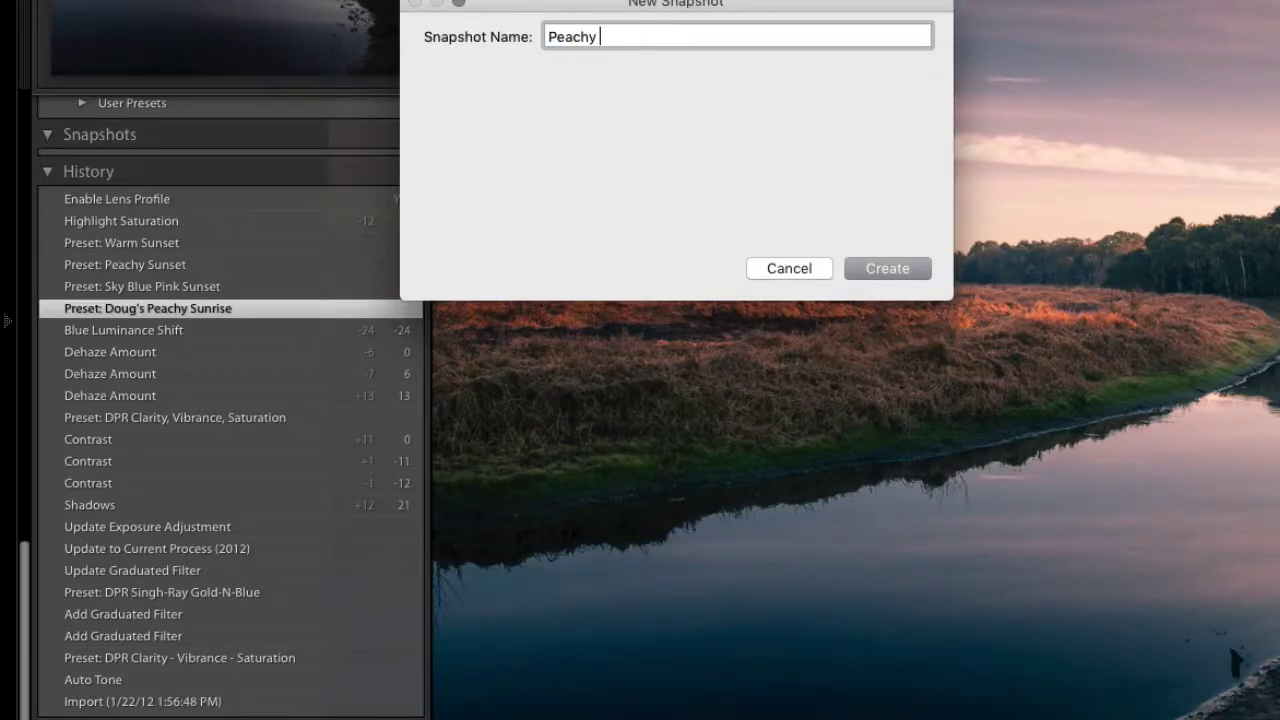
{"action": "type", "text": "Sunrise"}
{"action": "left_click", "coordinate": [888, 268]}
Step: Revert to the 'Preset: Warm Sunset' history state and snapshot it as 'Warm Sunset'
{"action": "mouse_move", "coordinate": [8, 322]}
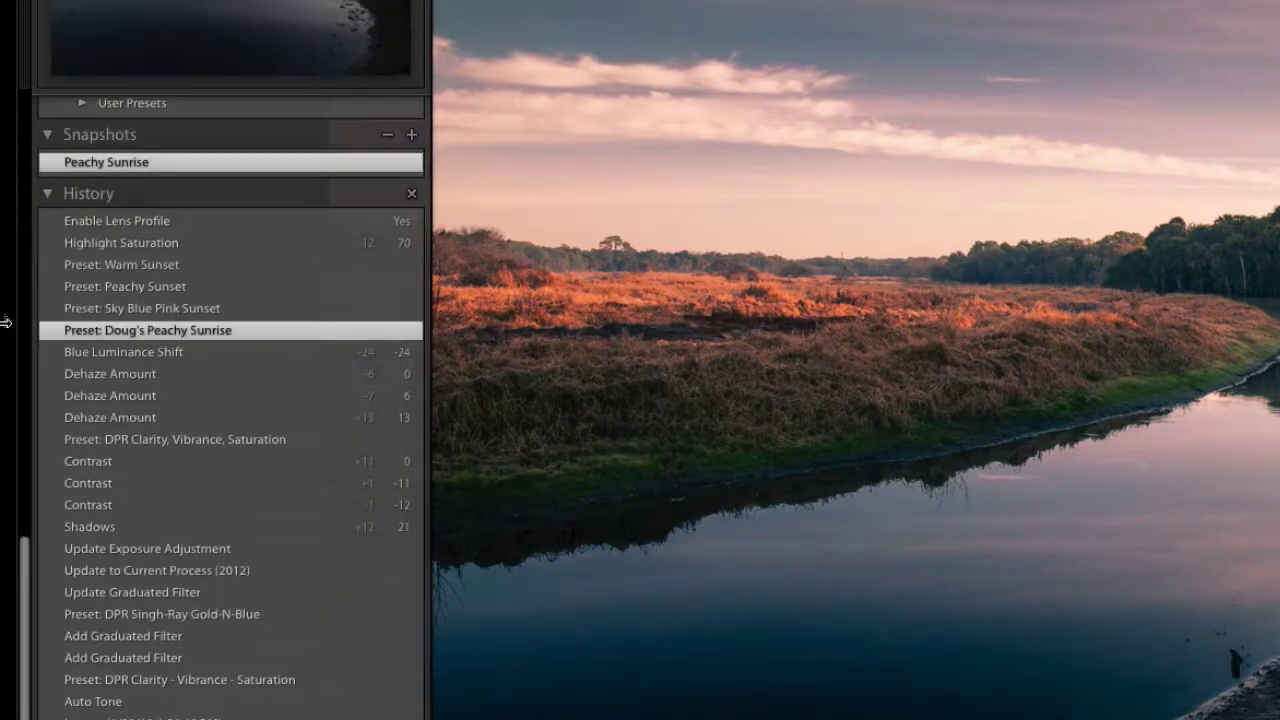
{"action": "left_click", "coordinate": [140, 265]}
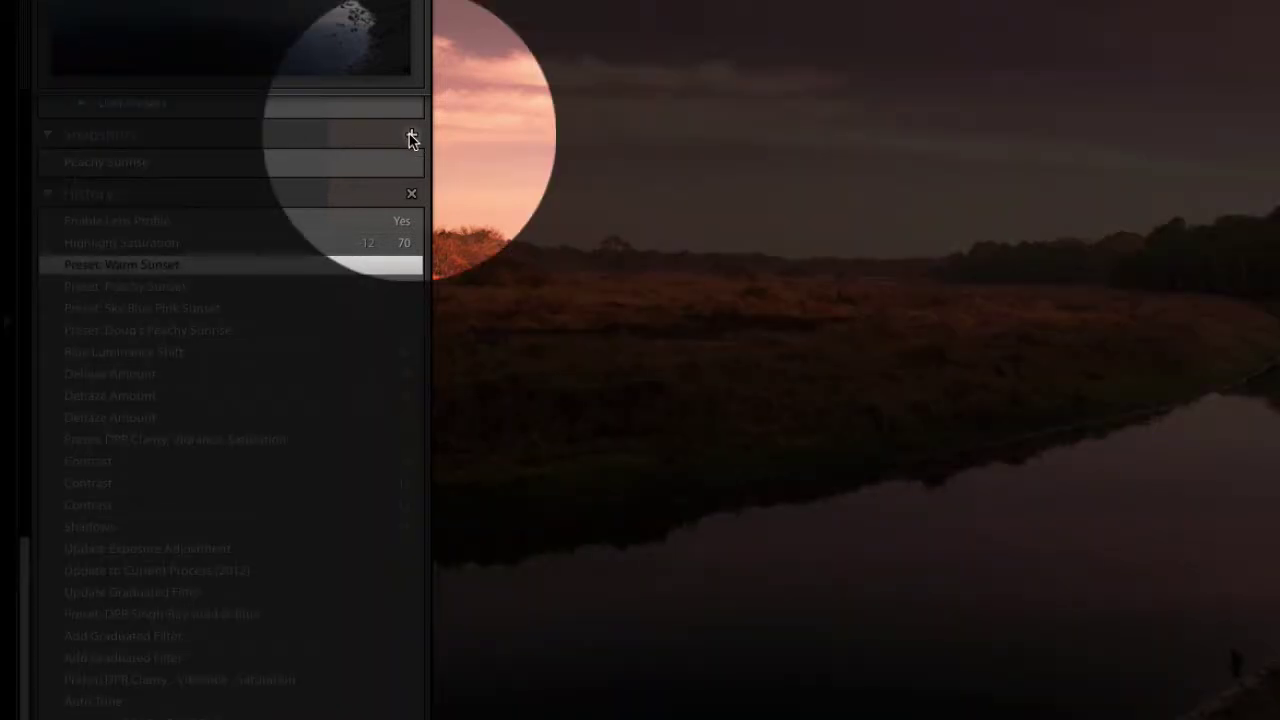
{"action": "left_click", "coordinate": [411, 134]}
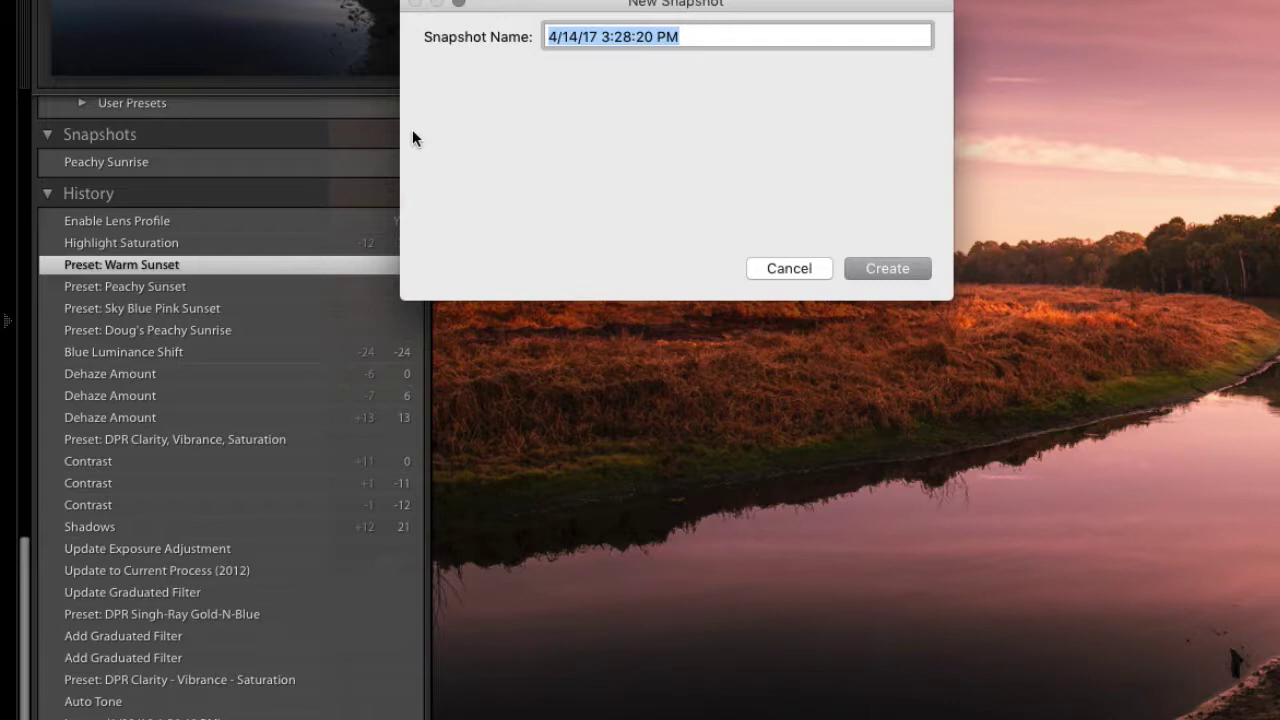
{"action": "type", "text": "War"}
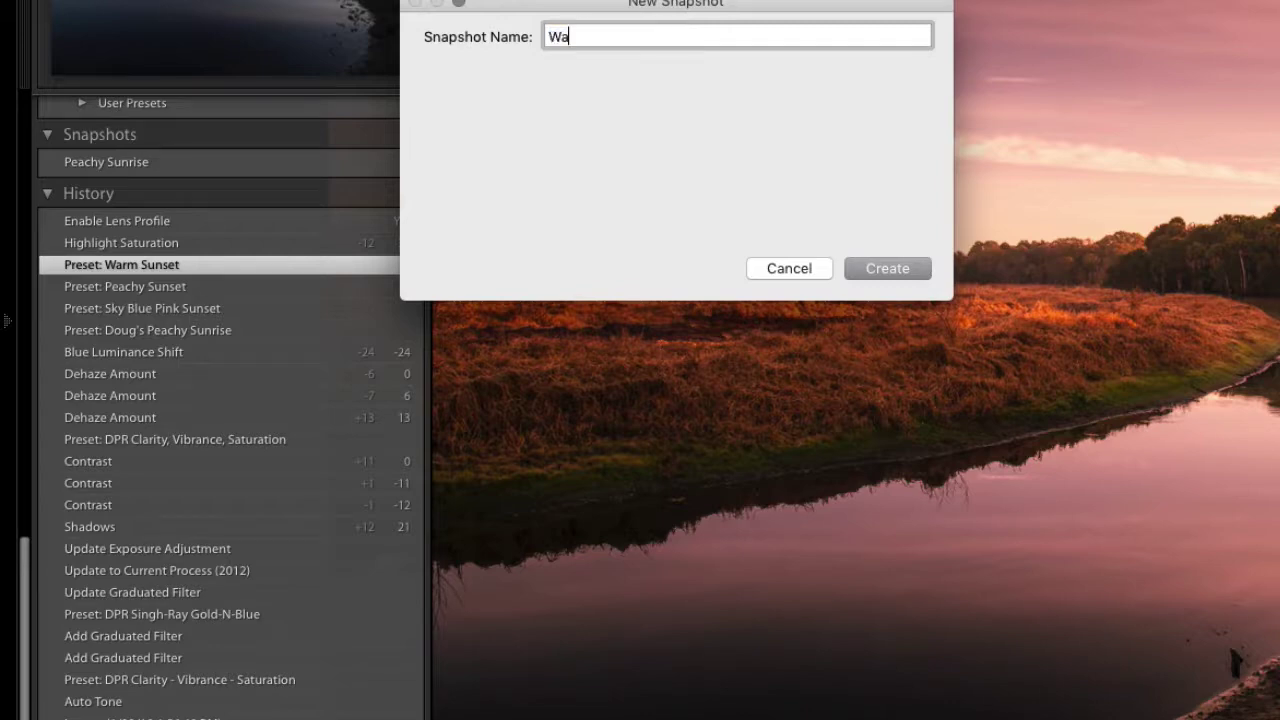
{"action": "type", "text": "m S"}
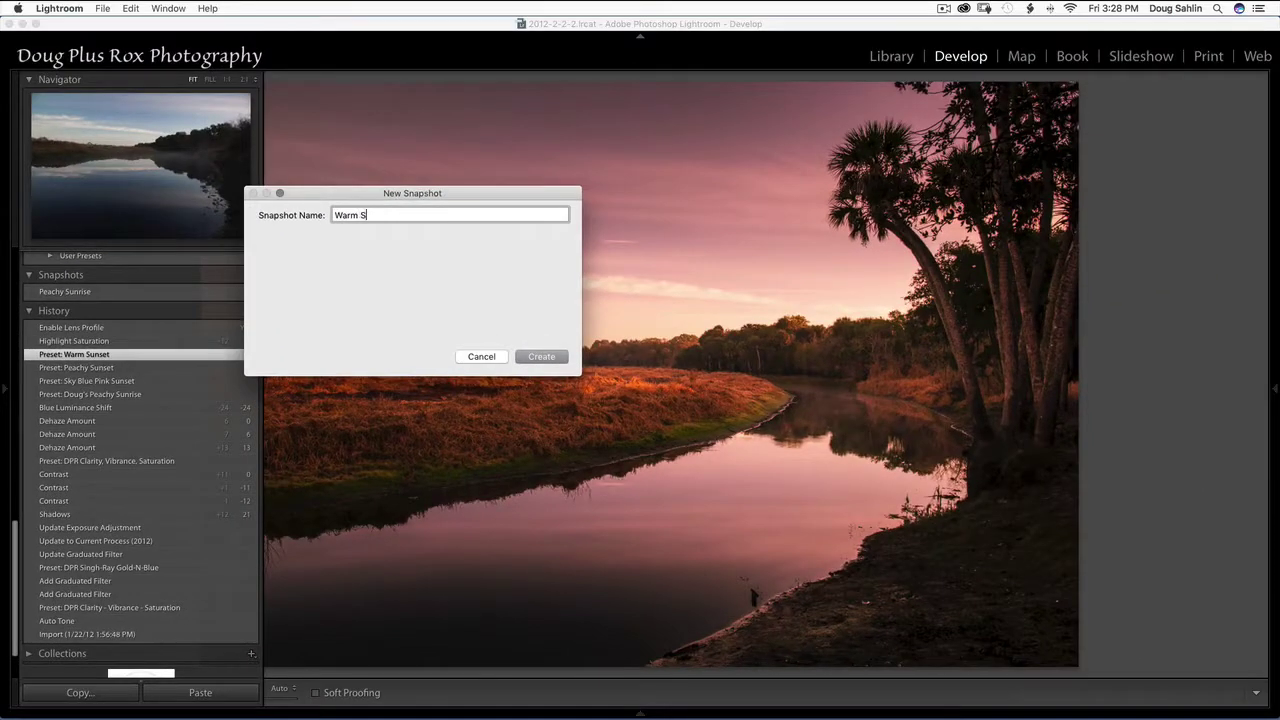
{"action": "type", "text": "unset"}
{"action": "left_click", "coordinate": [541, 356]}
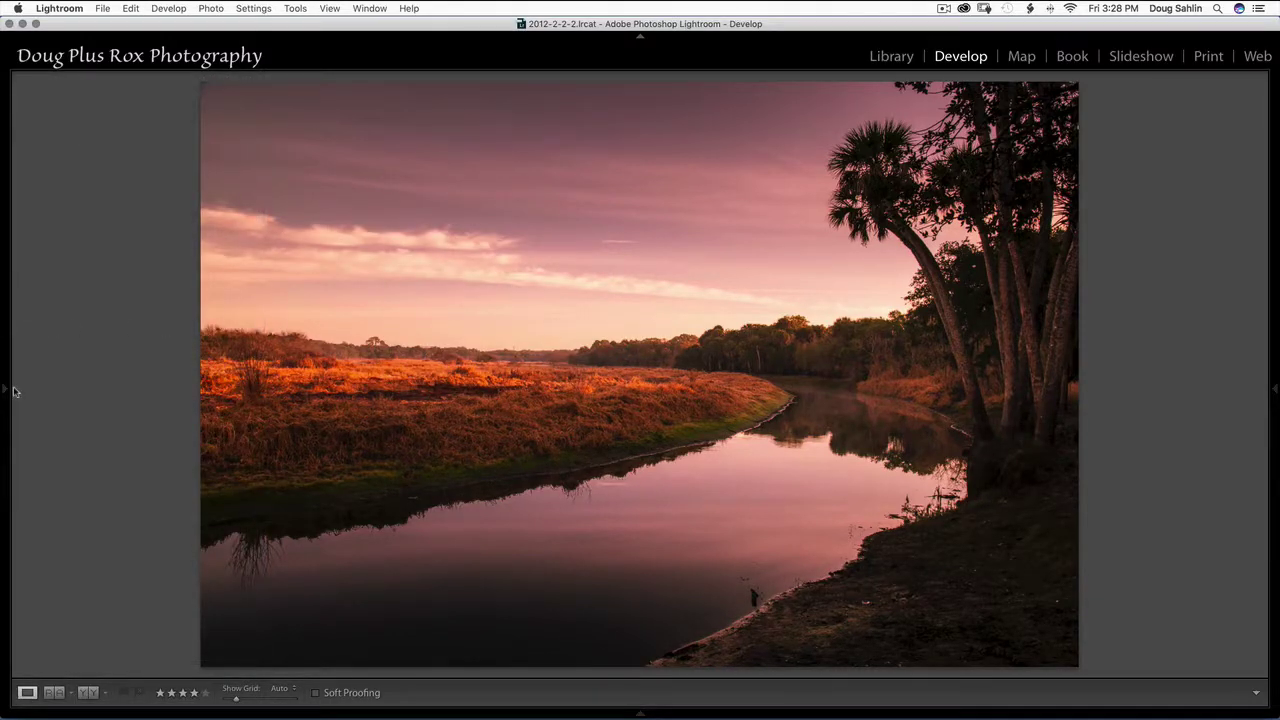
Step: Apply the B&W conversion in the HSL/Color/B&W panel, giving a sepia-toned photo
{"action": "left_click", "coordinate": [1272, 390]}
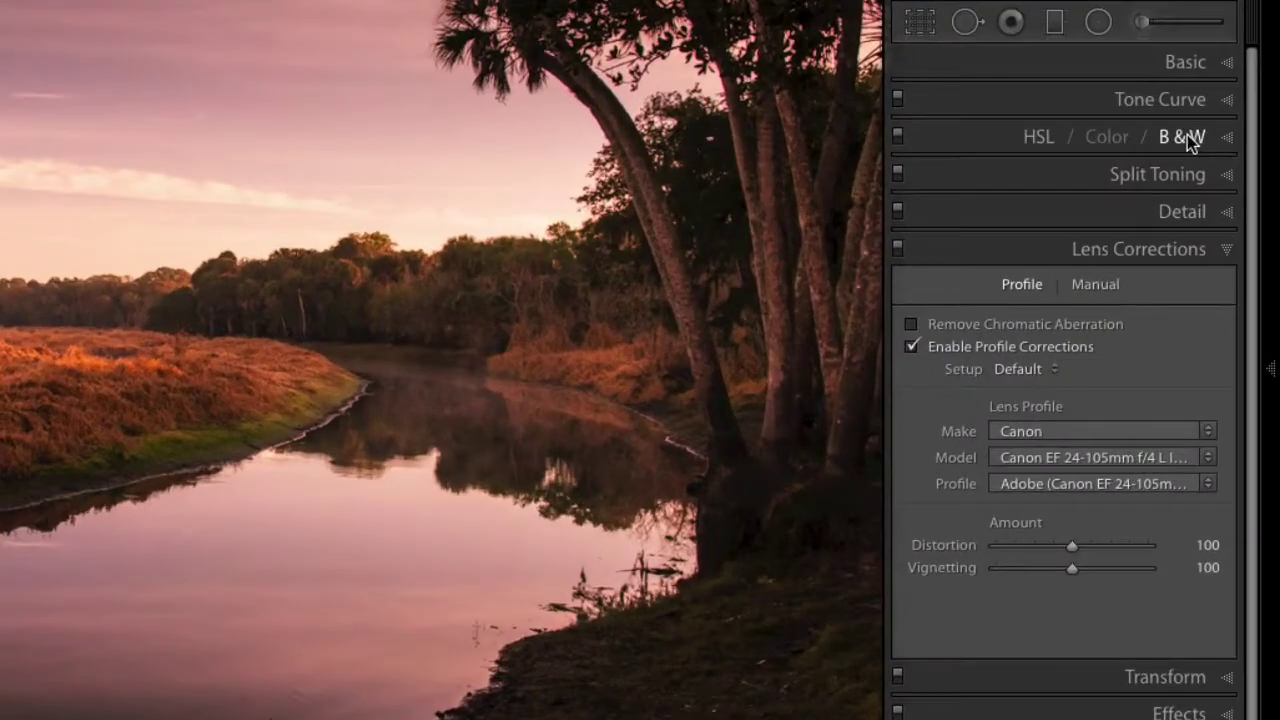
{"action": "left_click", "coordinate": [1188, 138]}
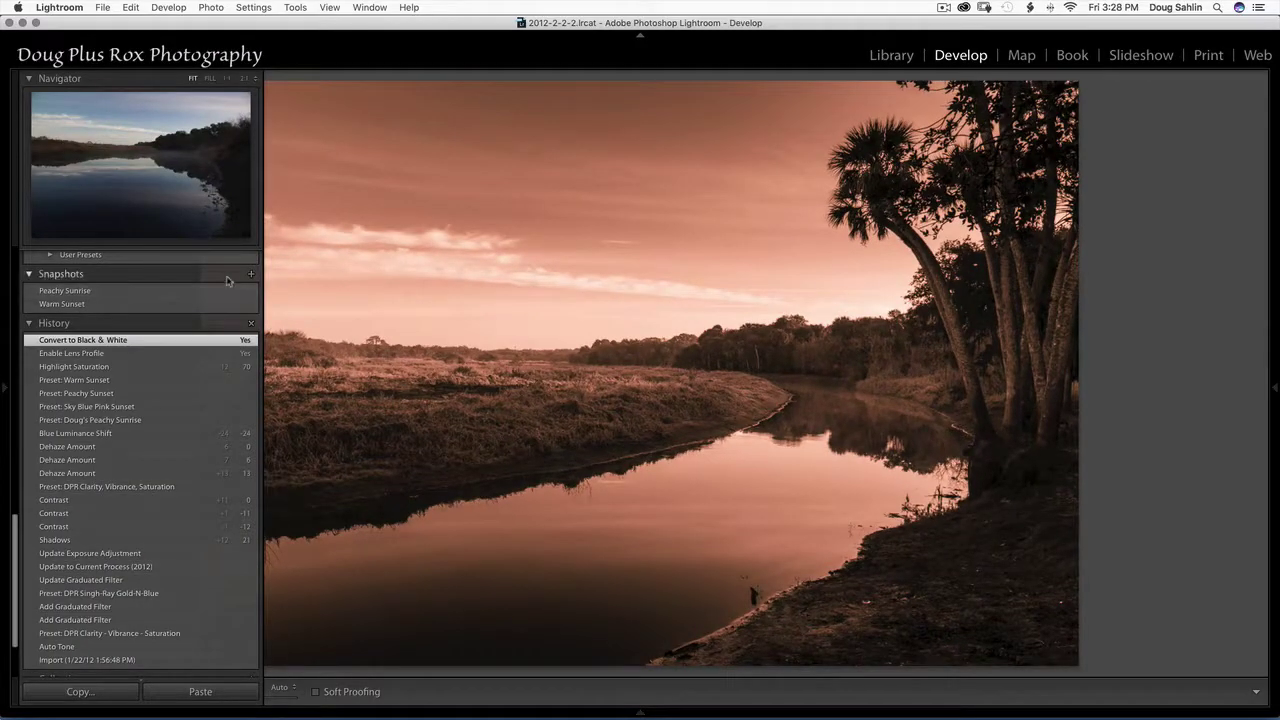
Step: Add a snapshot named 'Black and White Sepia' capturing the sepia look
{"action": "left_click", "coordinate": [251, 275]}
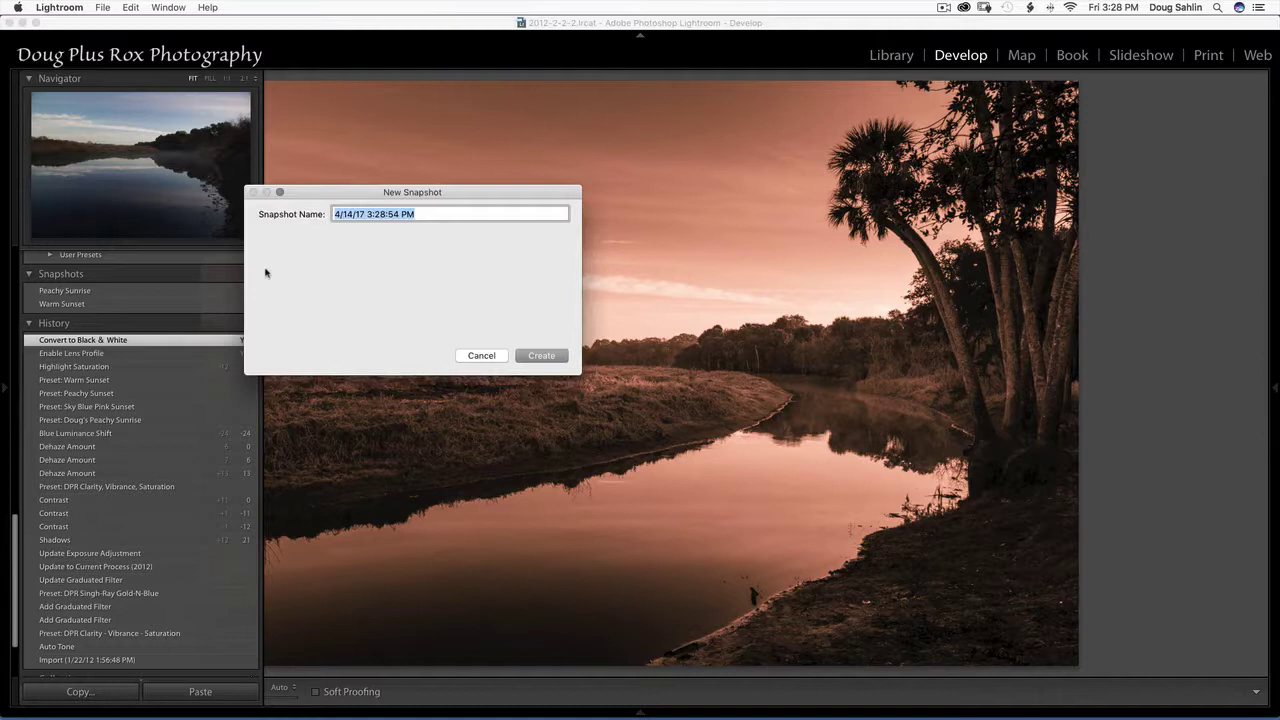
{"action": "type", "text": "Blac"}
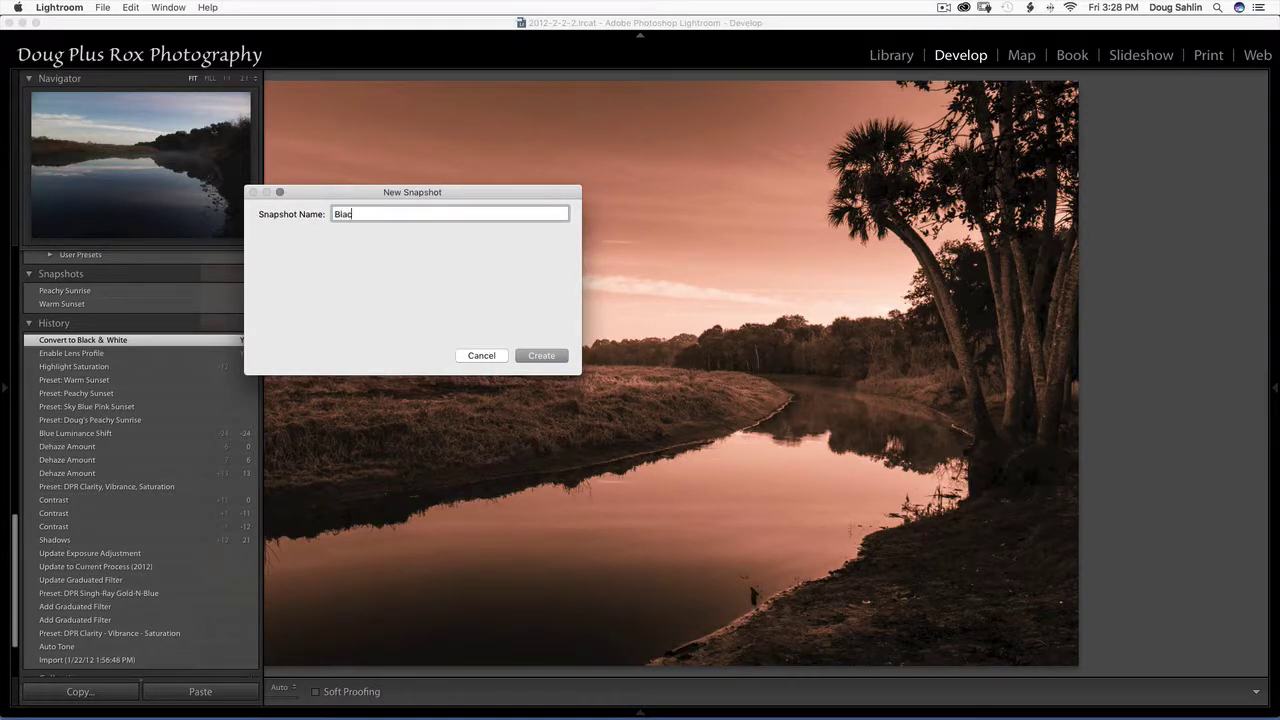
{"action": "type", "text": "k and White Sepia"}
{"action": "key", "text": "Return"}
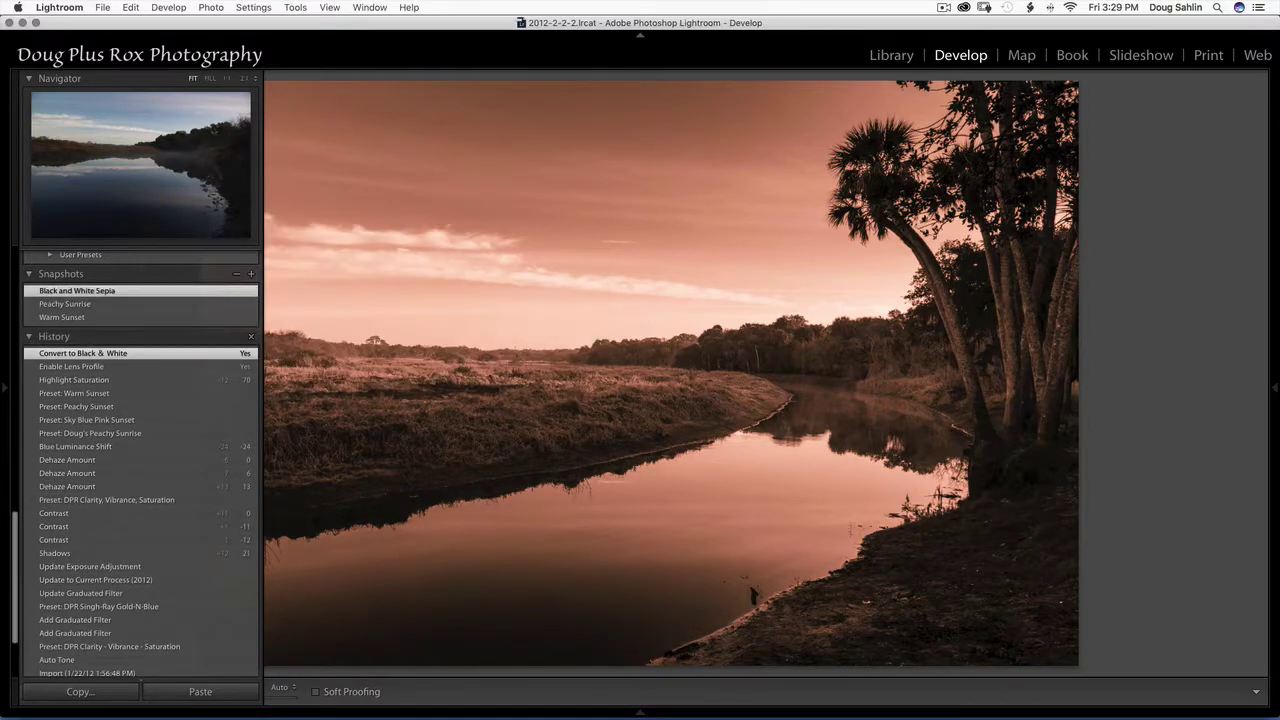
{"action": "mouse_move", "coordinate": [1270, 390]}
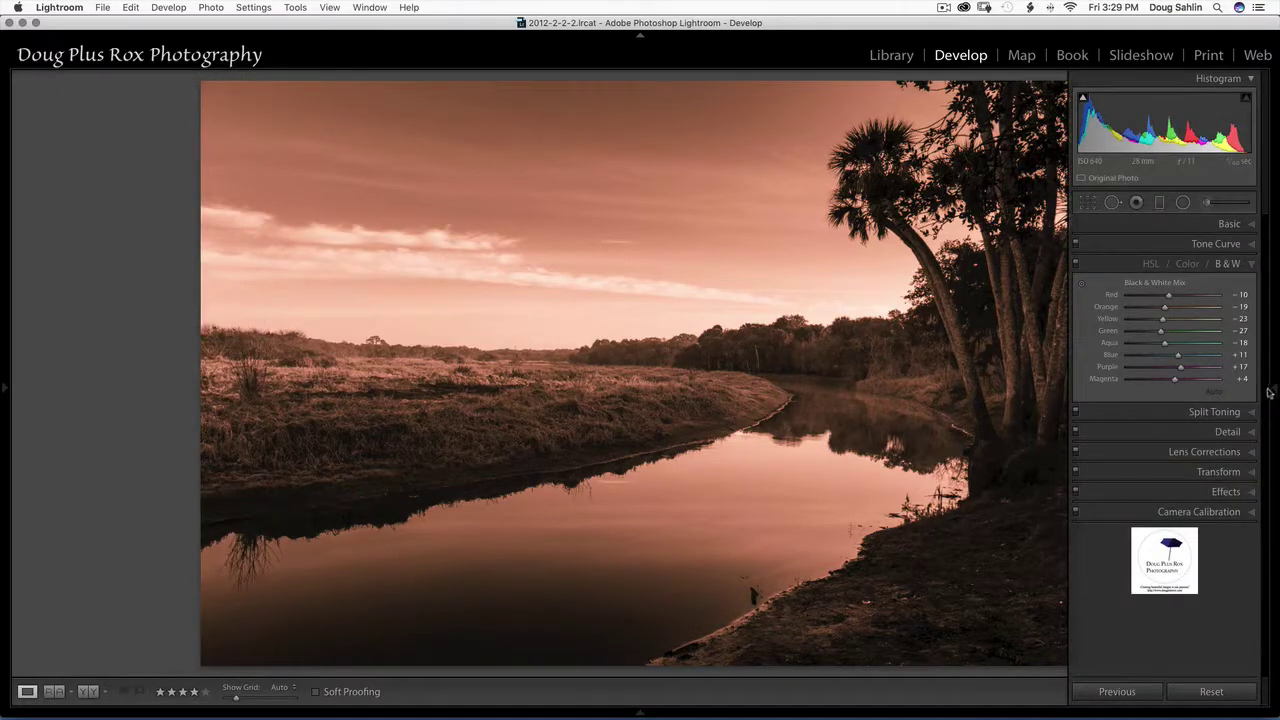
Step: Zero the Split Toning highlight and shadow hue and saturation, and set Balance to minimum
{"action": "left_click", "coordinate": [1249, 413]}
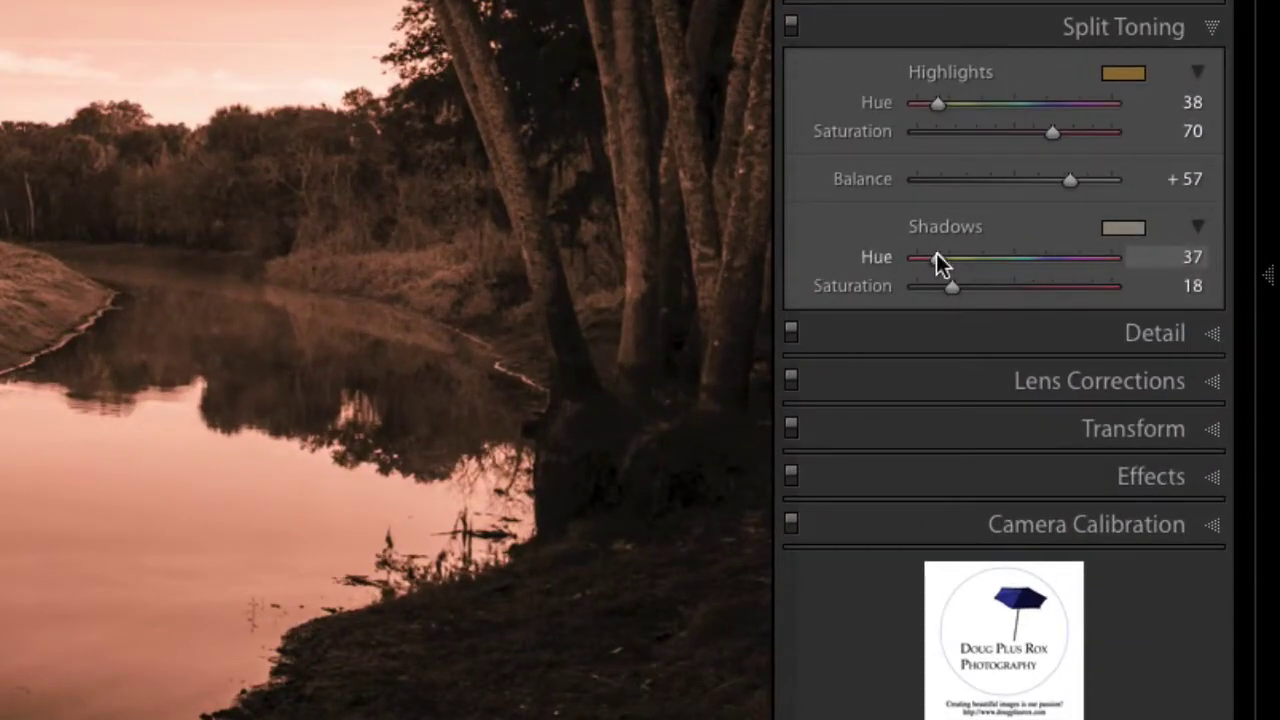
{"action": "left_click_drag", "start_coordinate": [938, 257], "coordinate": [828, 262]}
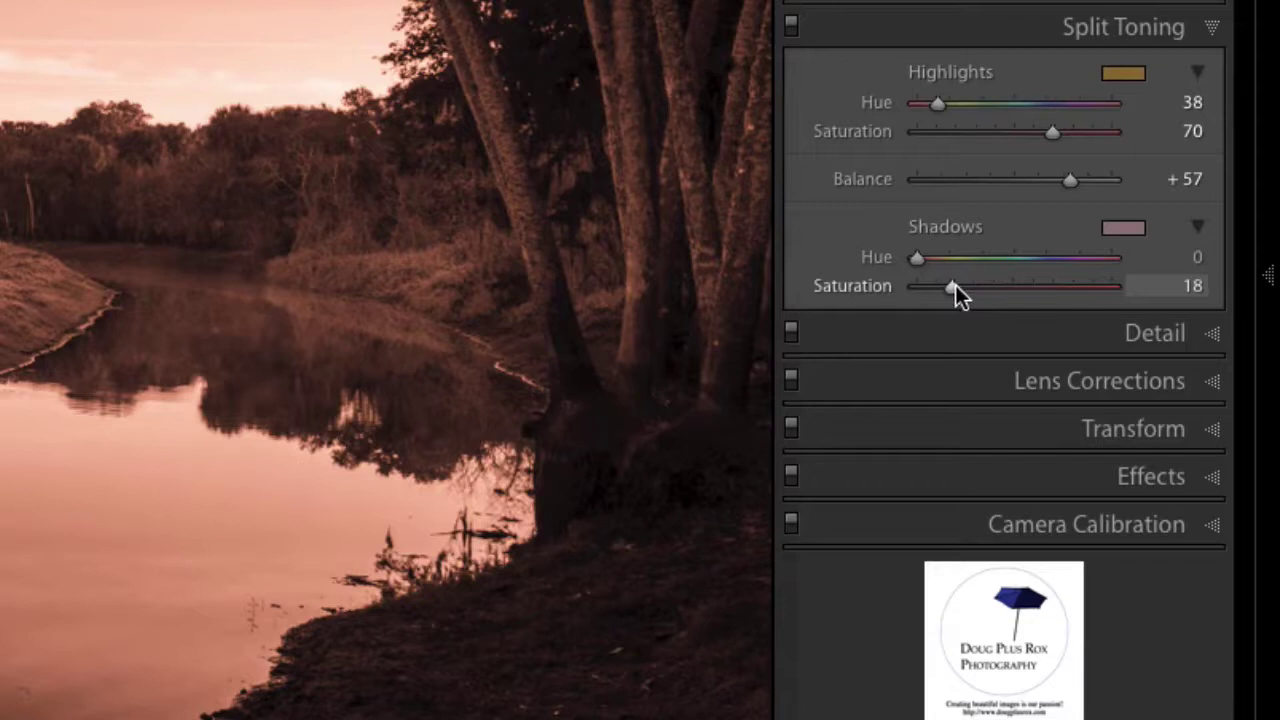
{"action": "left_click_drag", "start_coordinate": [955, 285], "coordinate": [916, 288]}
{"action": "left_click_drag", "start_coordinate": [1069, 180], "coordinate": [899, 165]}
{"action": "left_click_drag", "start_coordinate": [1049, 130], "coordinate": [863, 124]}
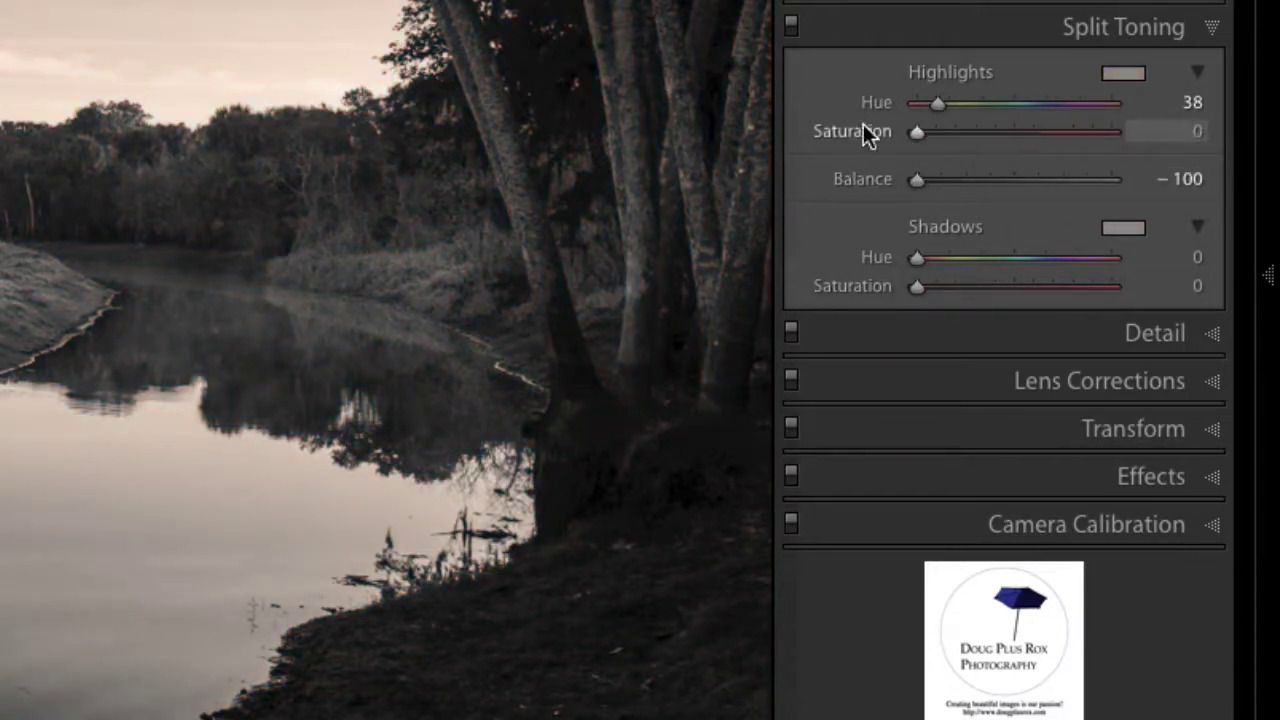
{"action": "left_click_drag", "start_coordinate": [935, 101], "coordinate": [882, 95]}
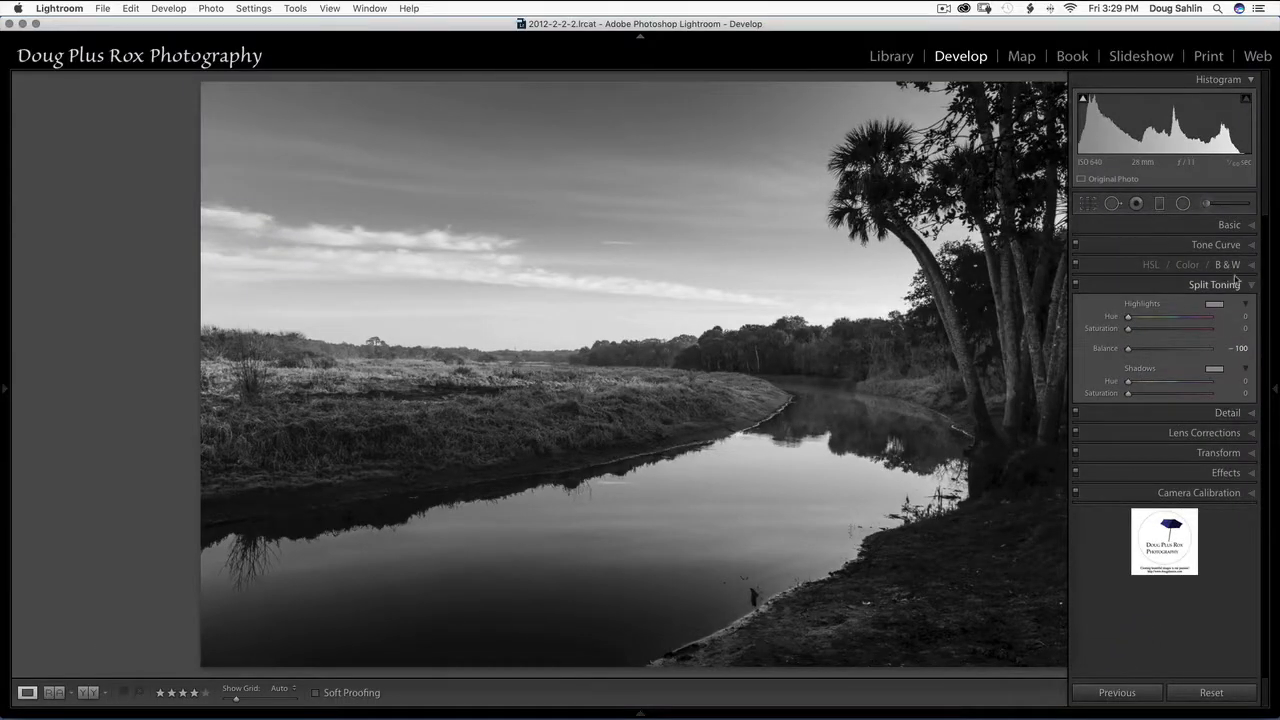
Step: Darken the sky with the B&W targeted adjustment tool, bringing Blue to -61
{"action": "left_click", "coordinate": [1228, 265]}
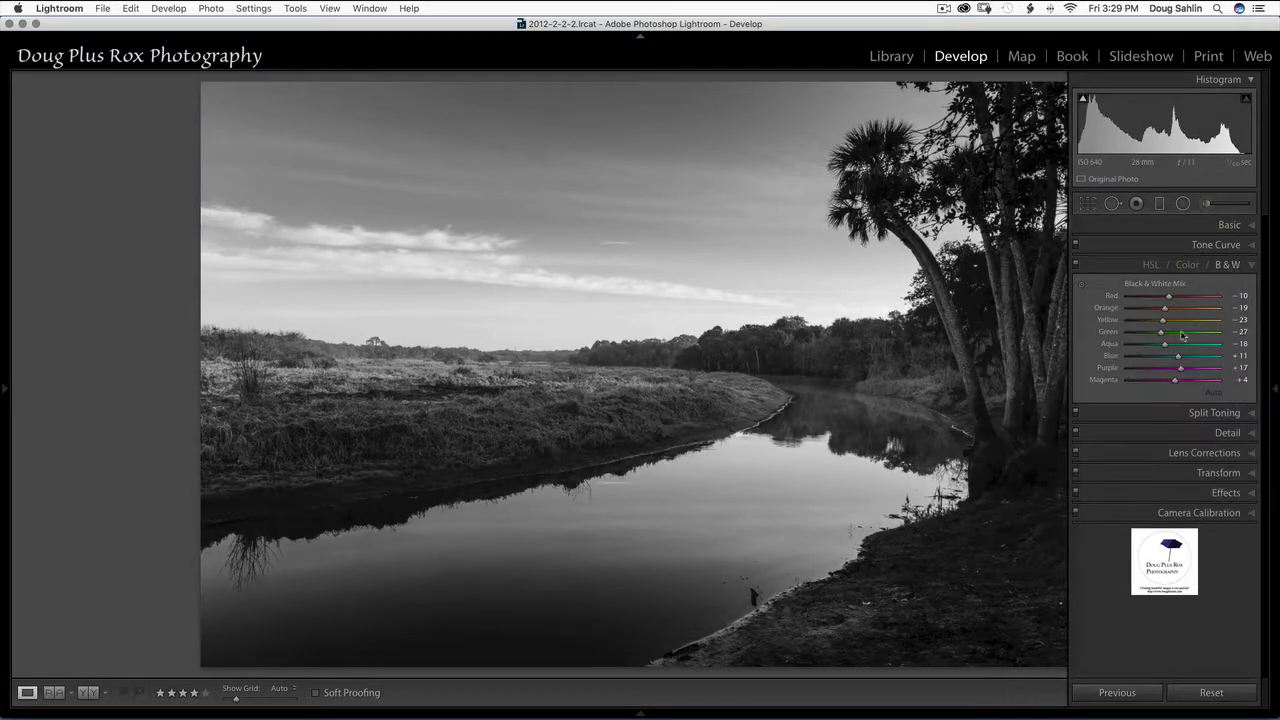
{"action": "left_click", "coordinate": [1082, 286]}
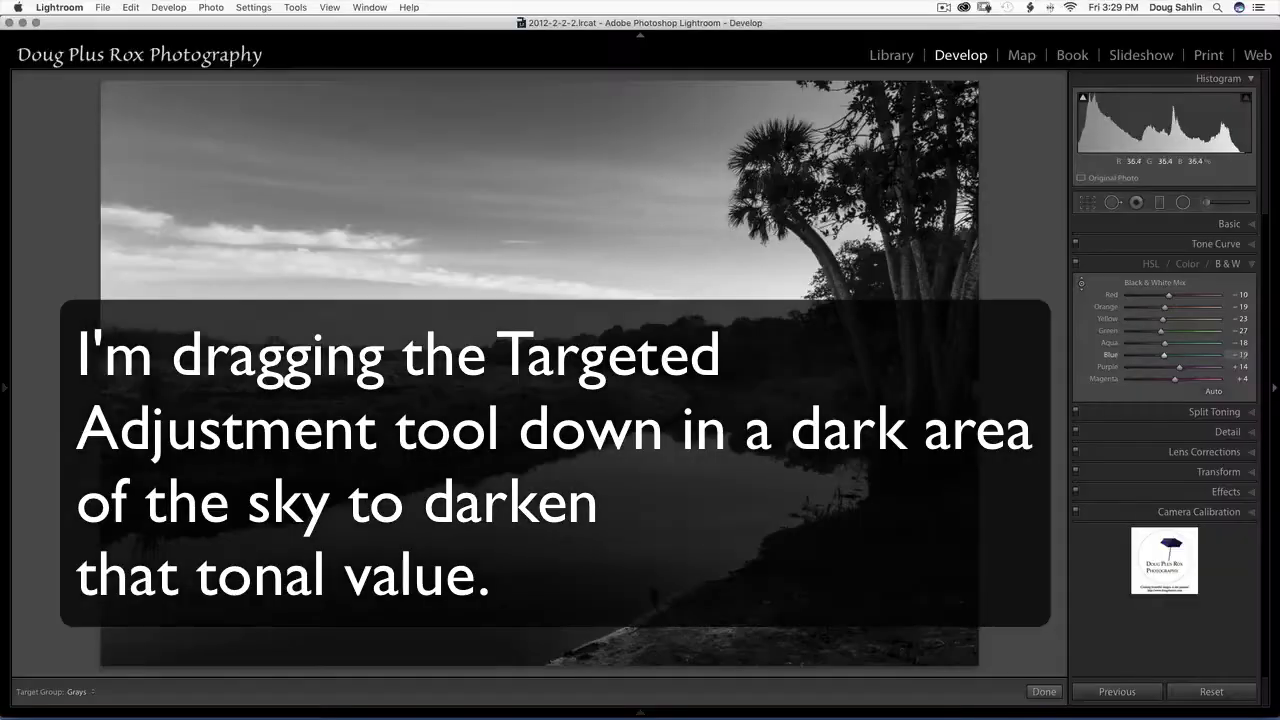
{"action": "left_click_drag", "start_coordinate": [537, 108], "coordinate": [477, 287]}
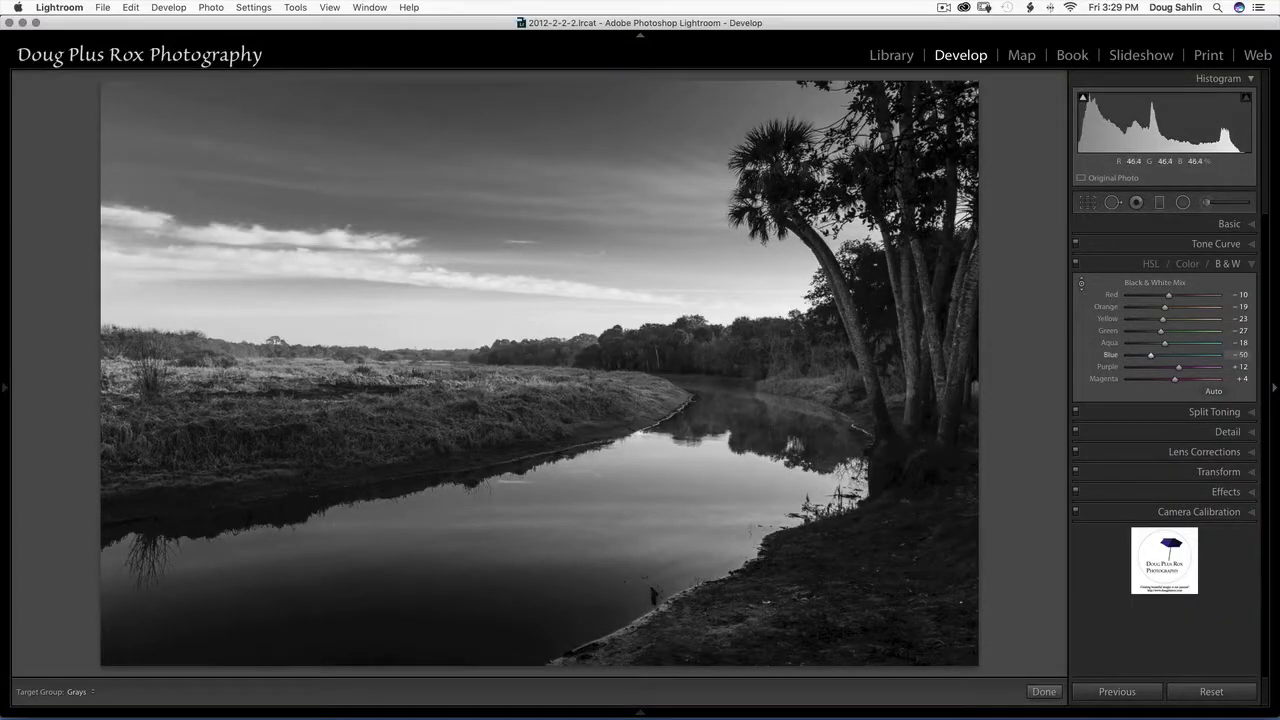
{"action": "left_click_drag", "start_coordinate": [491, 238], "coordinate": [490, 236]}
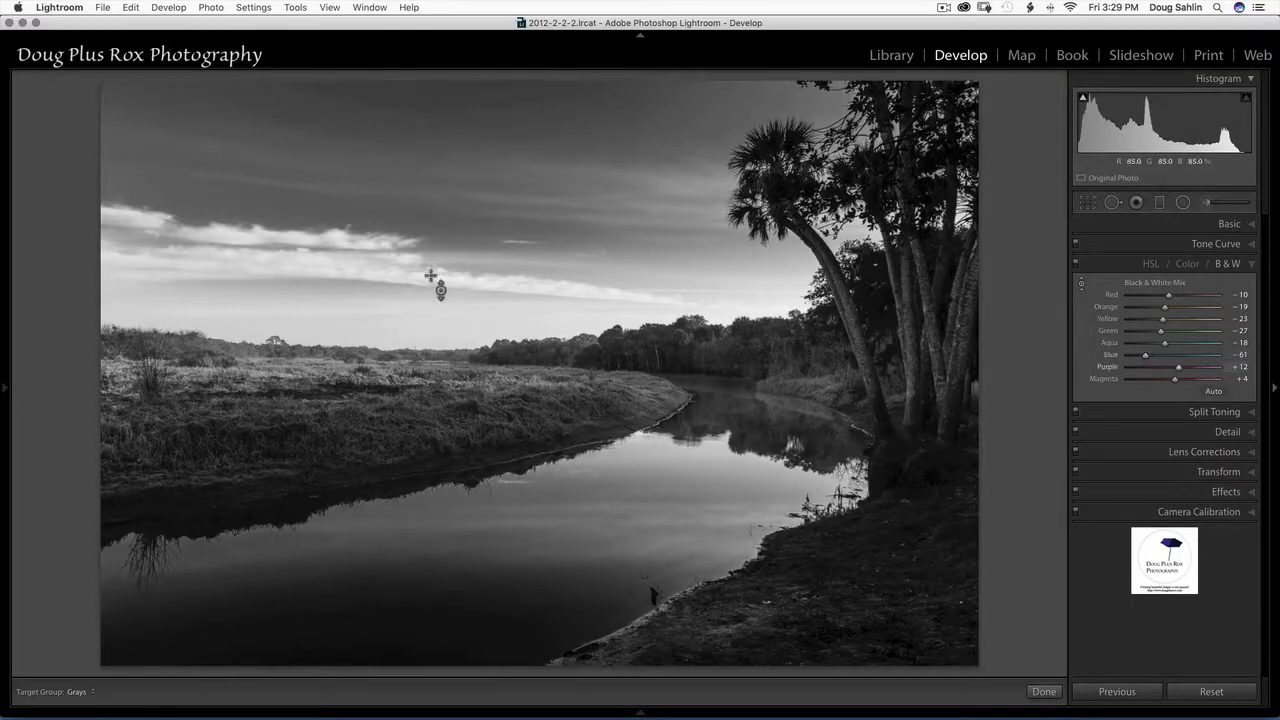
{"action": "mouse_move", "coordinate": [4, 386]}
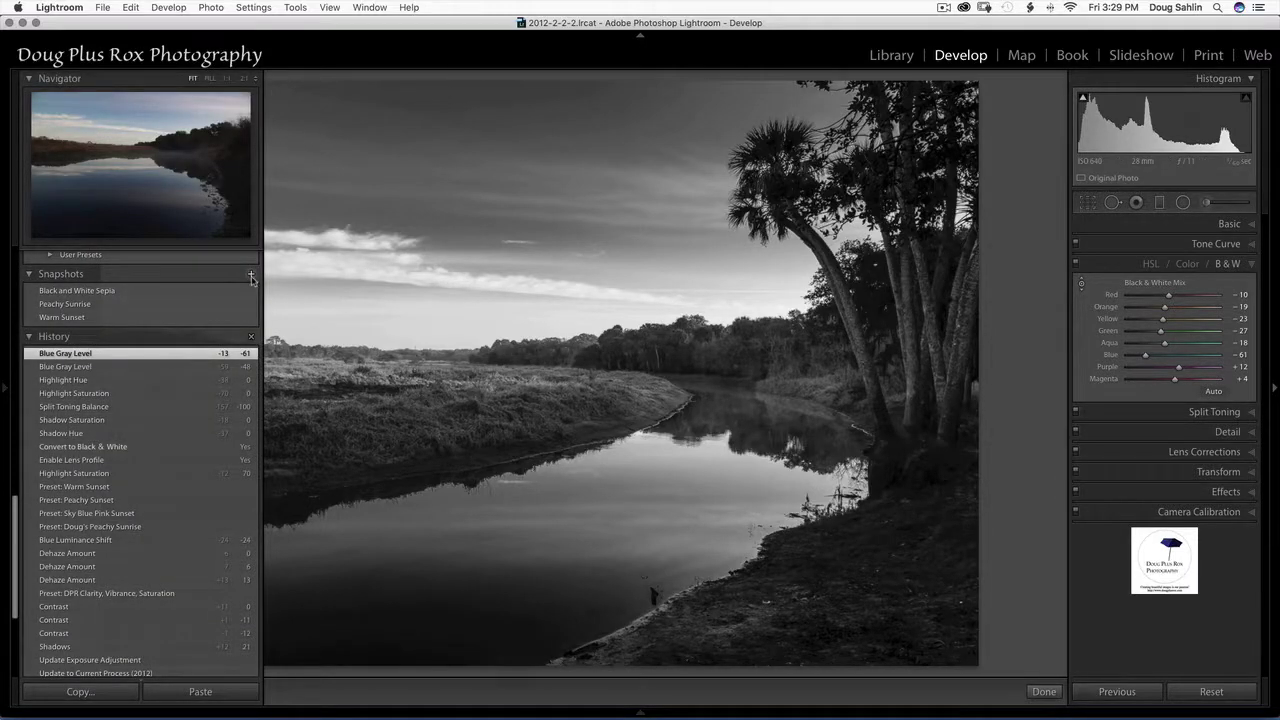
Step: Save the neutral black-and-white look as snapshot 'Ansel Adams' and hide the left panel
{"action": "left_click", "coordinate": [251, 277]}
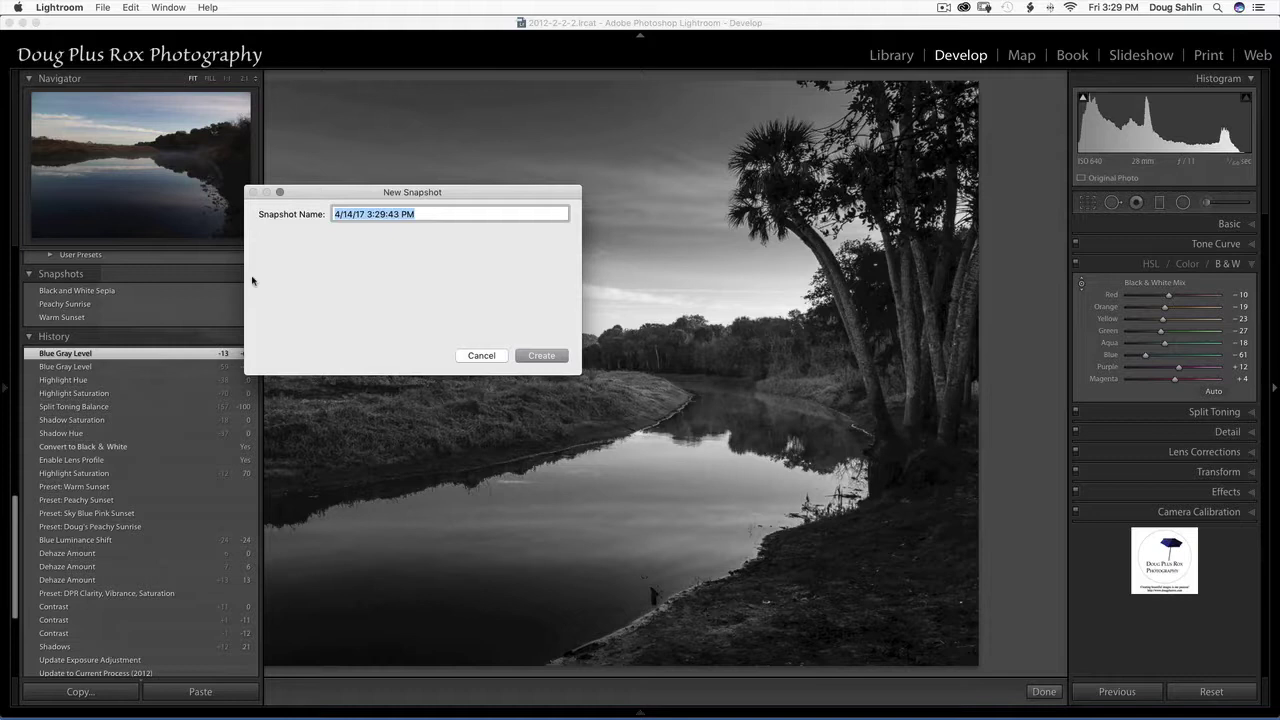
{"action": "type", "text": "Anse"}
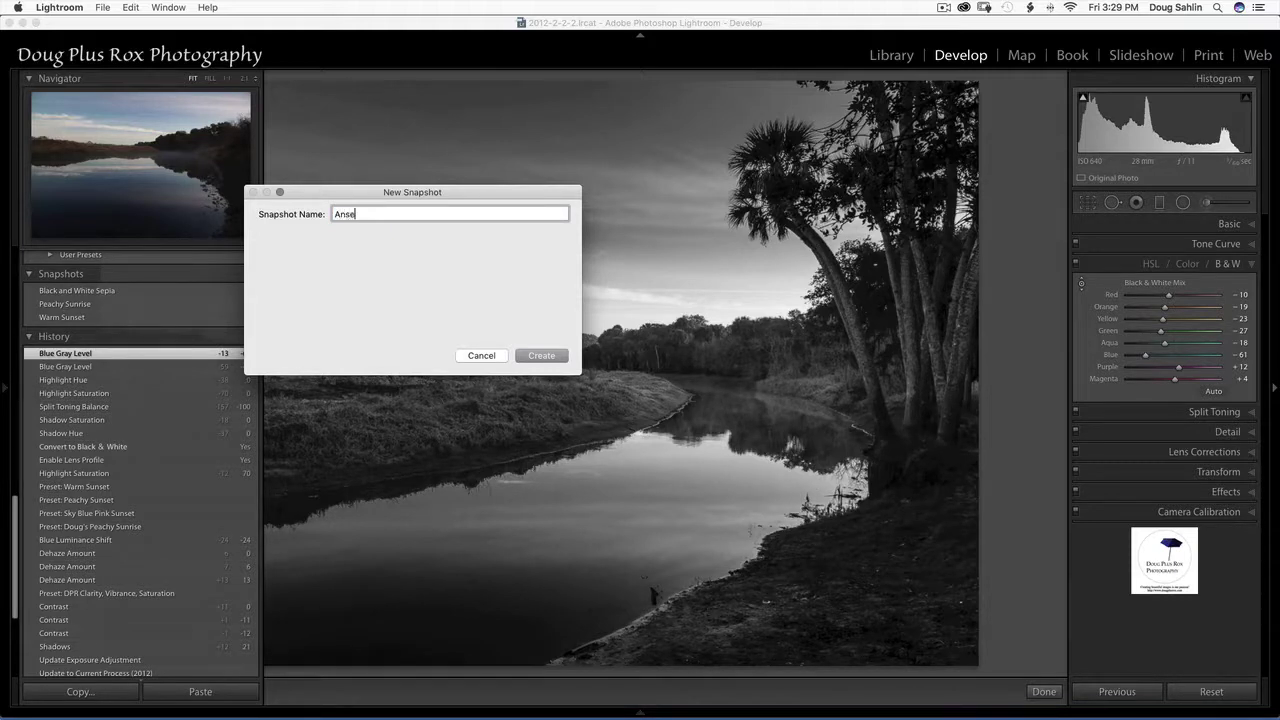
{"action": "type", "text": "l Adams"}
{"action": "left_click", "coordinate": [541, 356]}
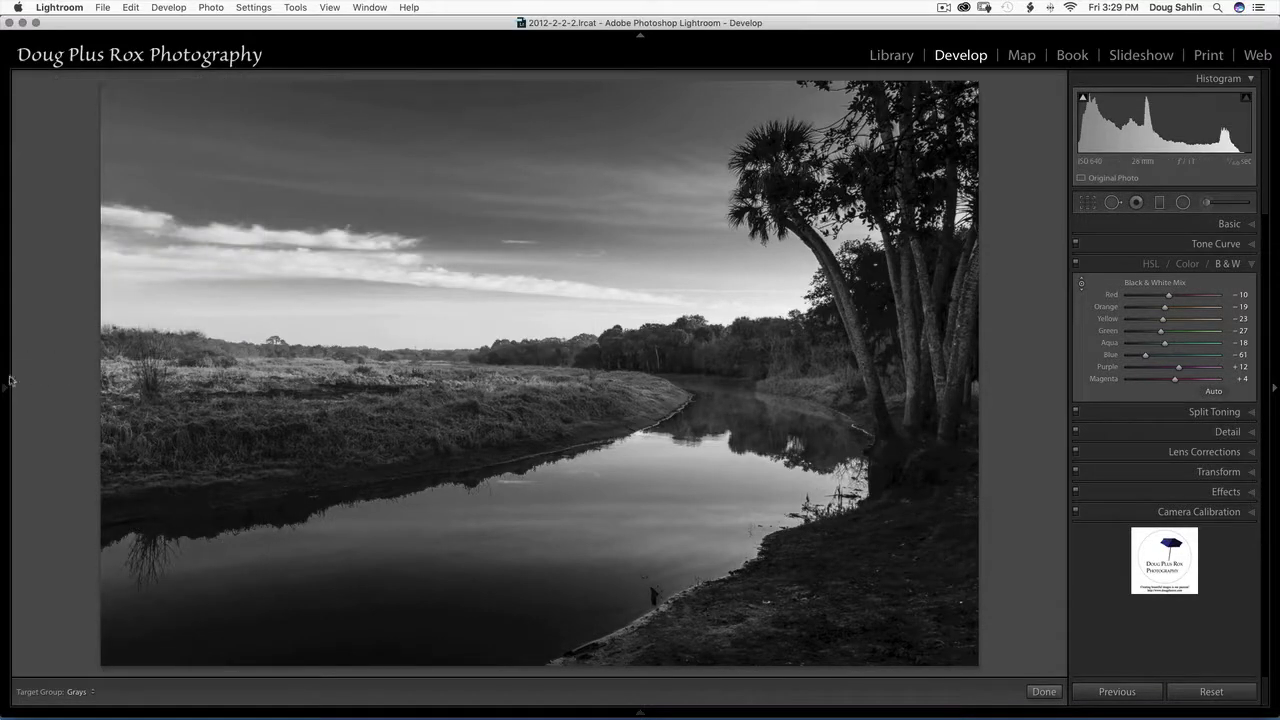
{"action": "left_click", "coordinate": [5, 393]}
Step: Recall the Warm Sunset, Peachy Sunrise, Black and White Sepia, then Ansel Adams snapshots
{"action": "left_click", "coordinate": [5, 393]}
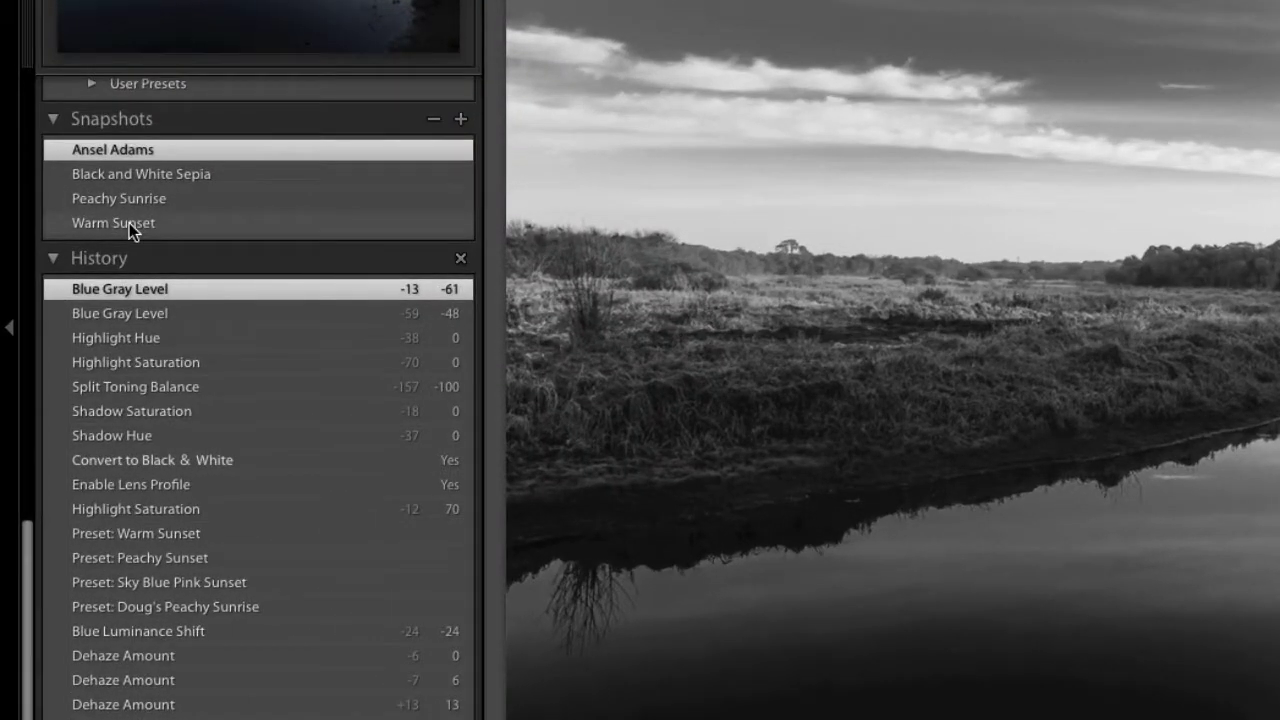
{"action": "left_click", "coordinate": [129, 223]}
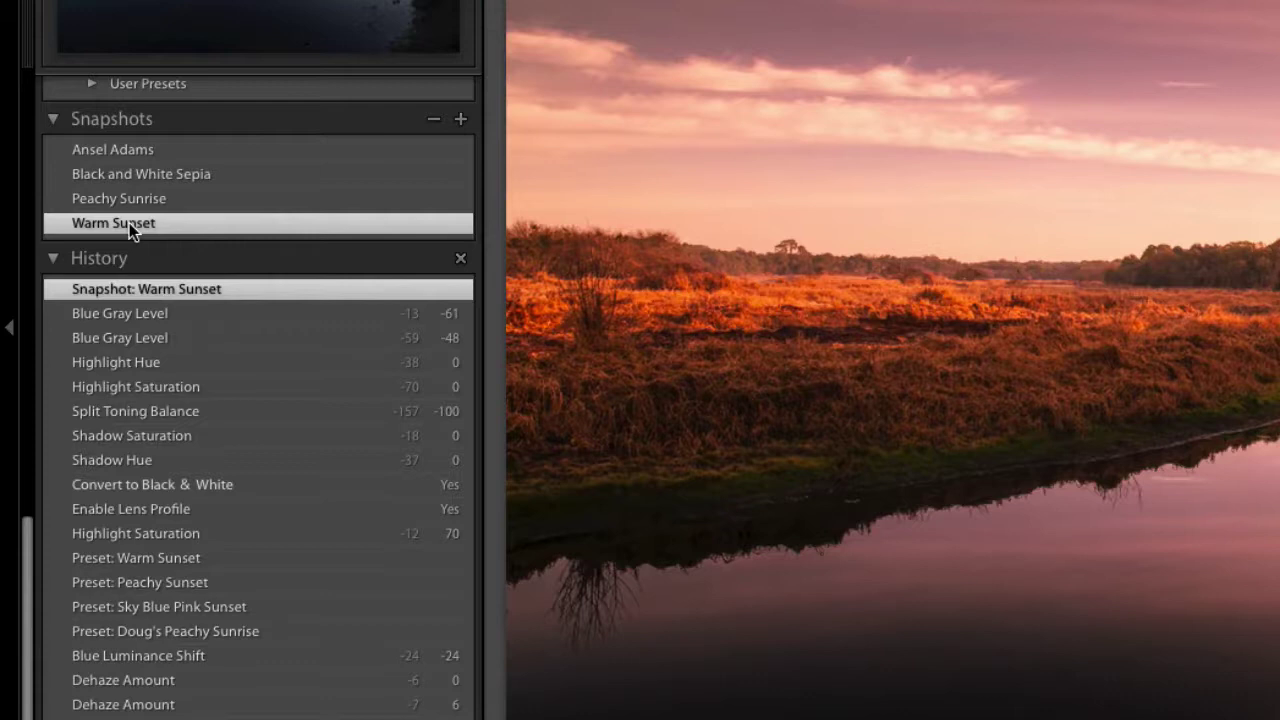
{"action": "left_click", "coordinate": [132, 196]}
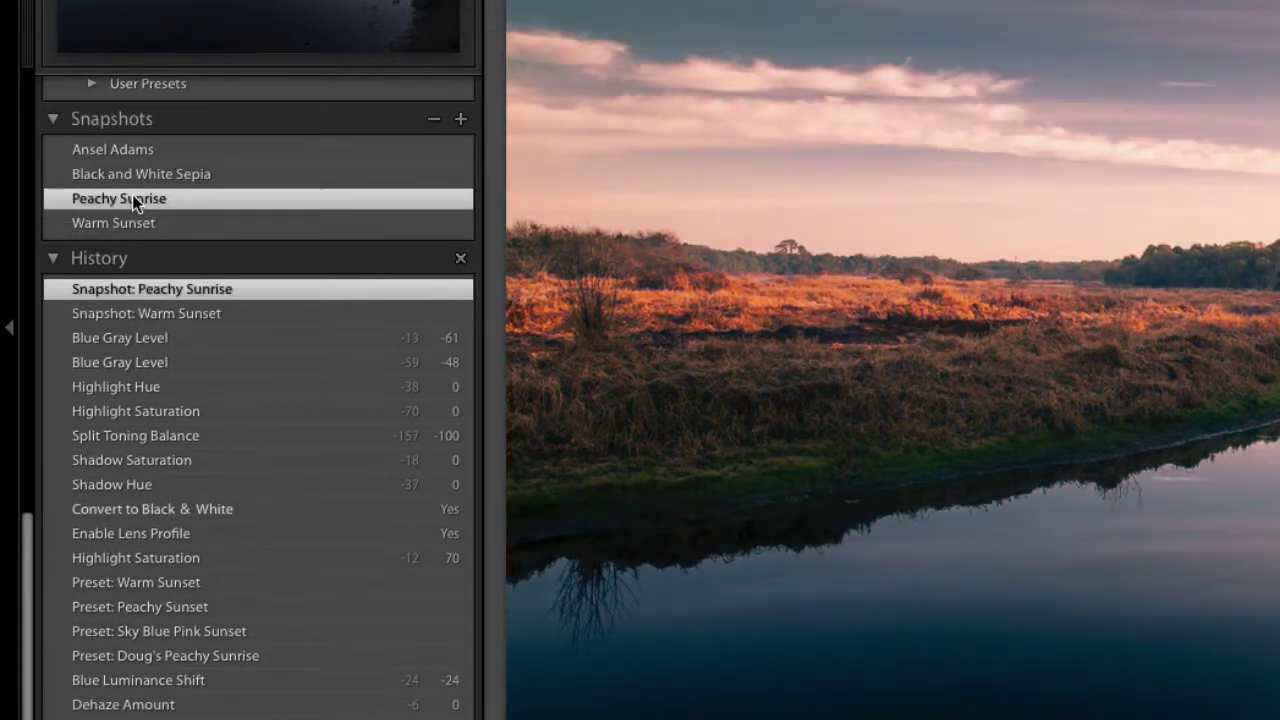
{"action": "left_click", "coordinate": [168, 174]}
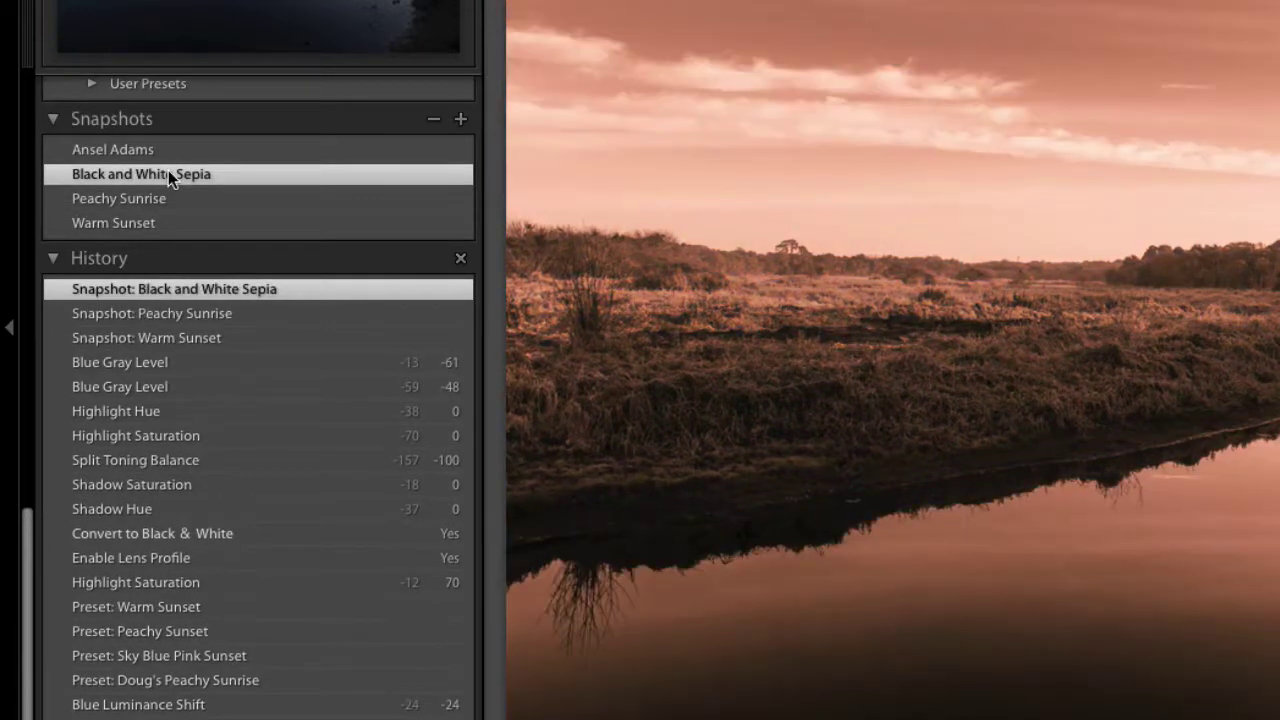
{"action": "left_click", "coordinate": [113, 151]}
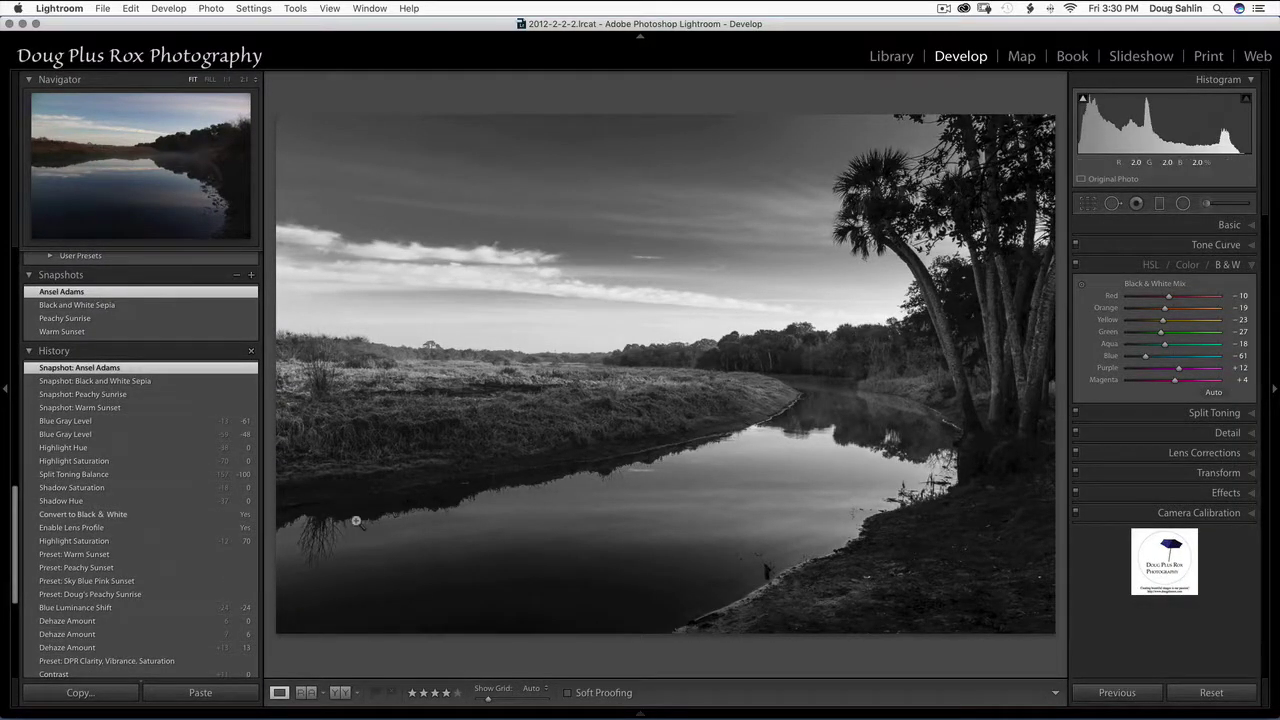
Step: Reset the river photo, revert History to the Import state, then reset again
{"action": "left_click", "coordinate": [1212, 693]}
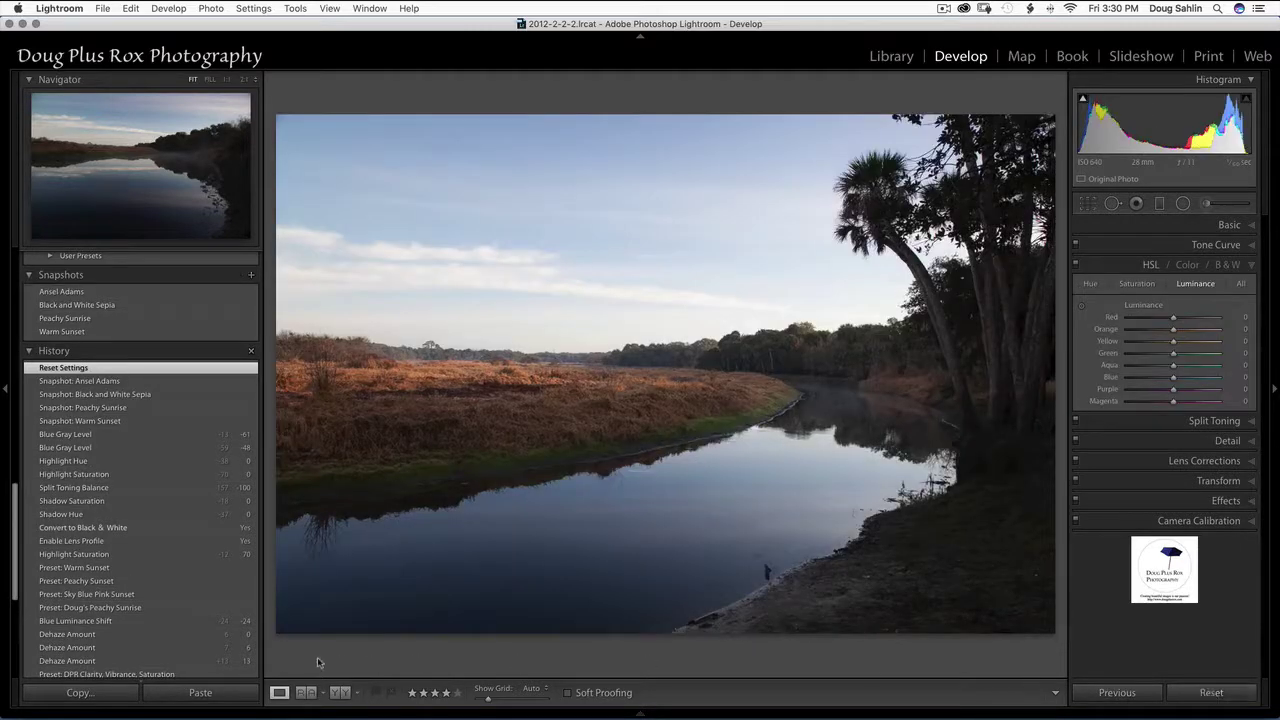
{"action": "scroll", "coordinate": [143, 487], "scroll_direction": "down", "scroll_amount": 5}
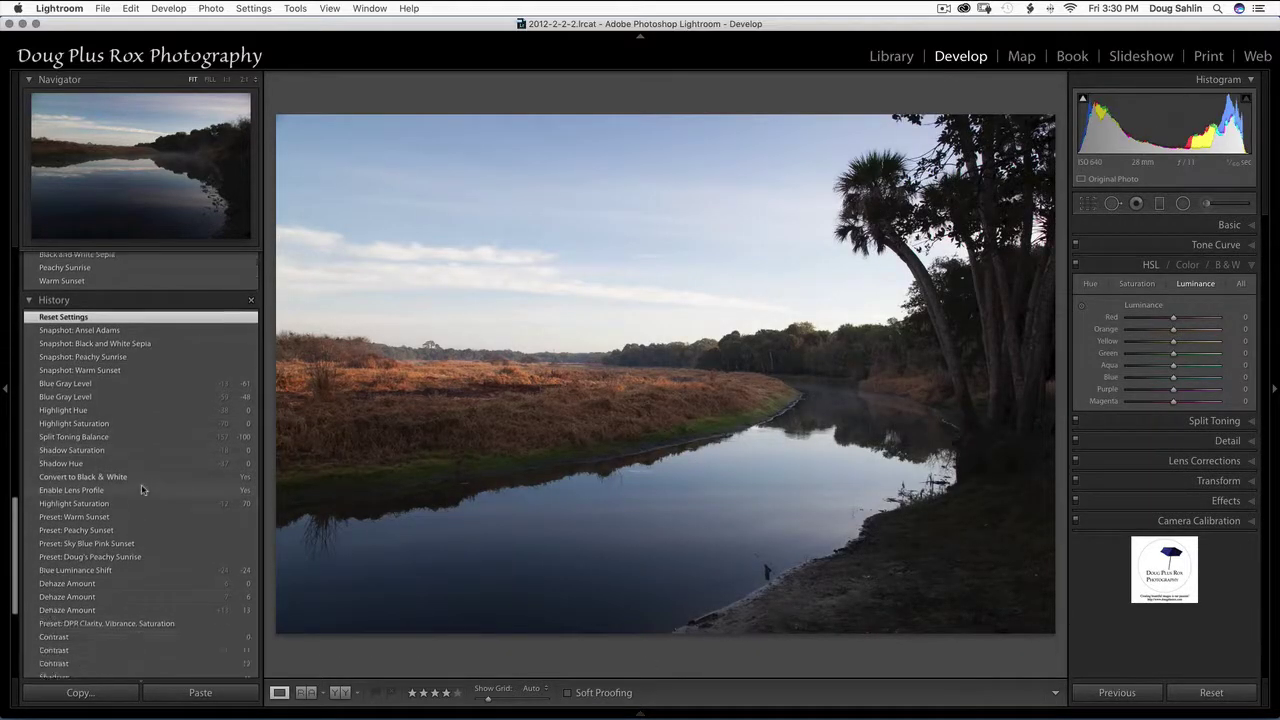
{"action": "scroll", "coordinate": [143, 487], "scroll_direction": "down", "scroll_amount": 3}
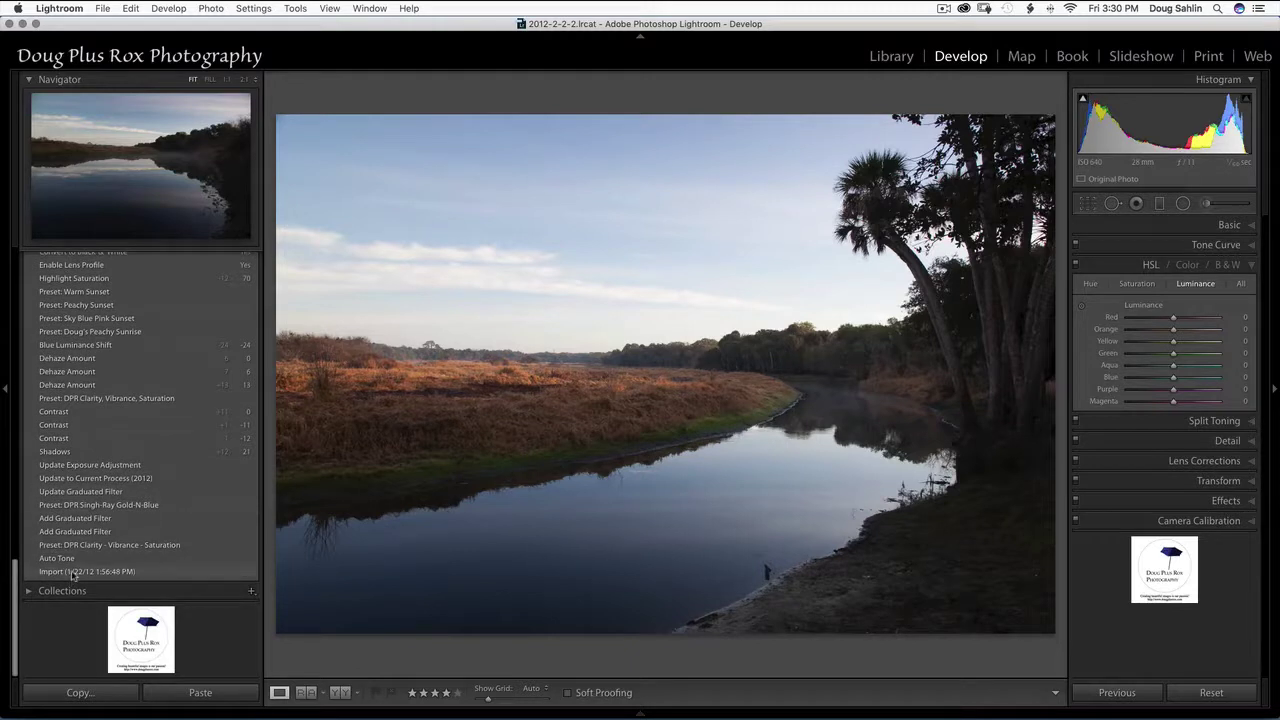
{"action": "left_click", "coordinate": [72, 572]}
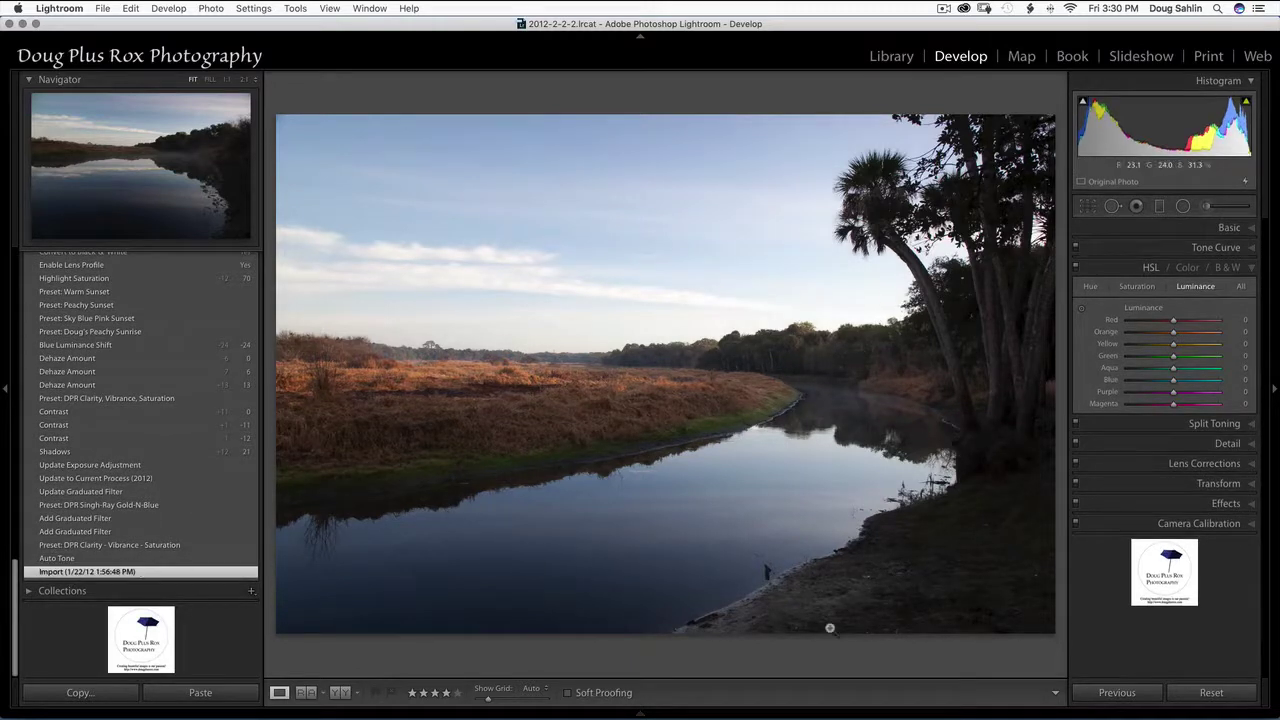
{"action": "left_click", "coordinate": [1211, 690]}
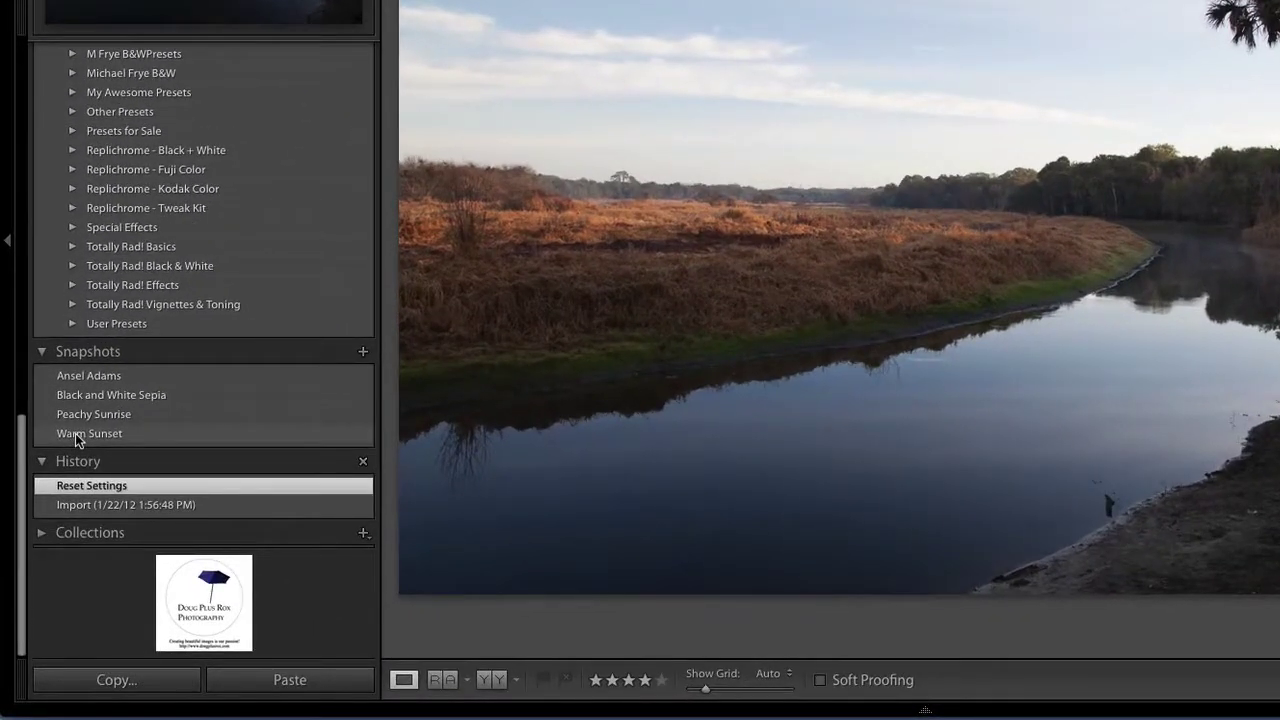
Step: Recall the Warm Sunset, Peachy Sunrise, Sepia, then Ansel Adams B&W snapshots in turn
{"action": "left_click", "coordinate": [52, 527]}
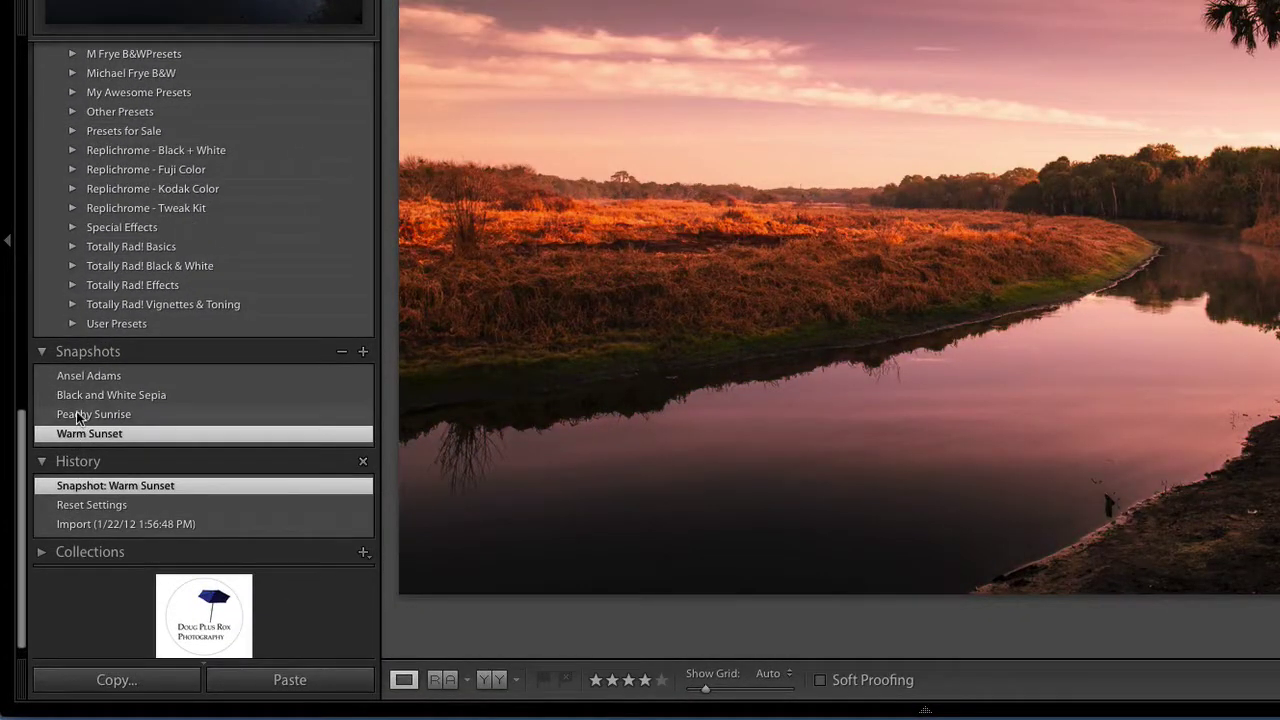
{"action": "left_click", "coordinate": [78, 415]}
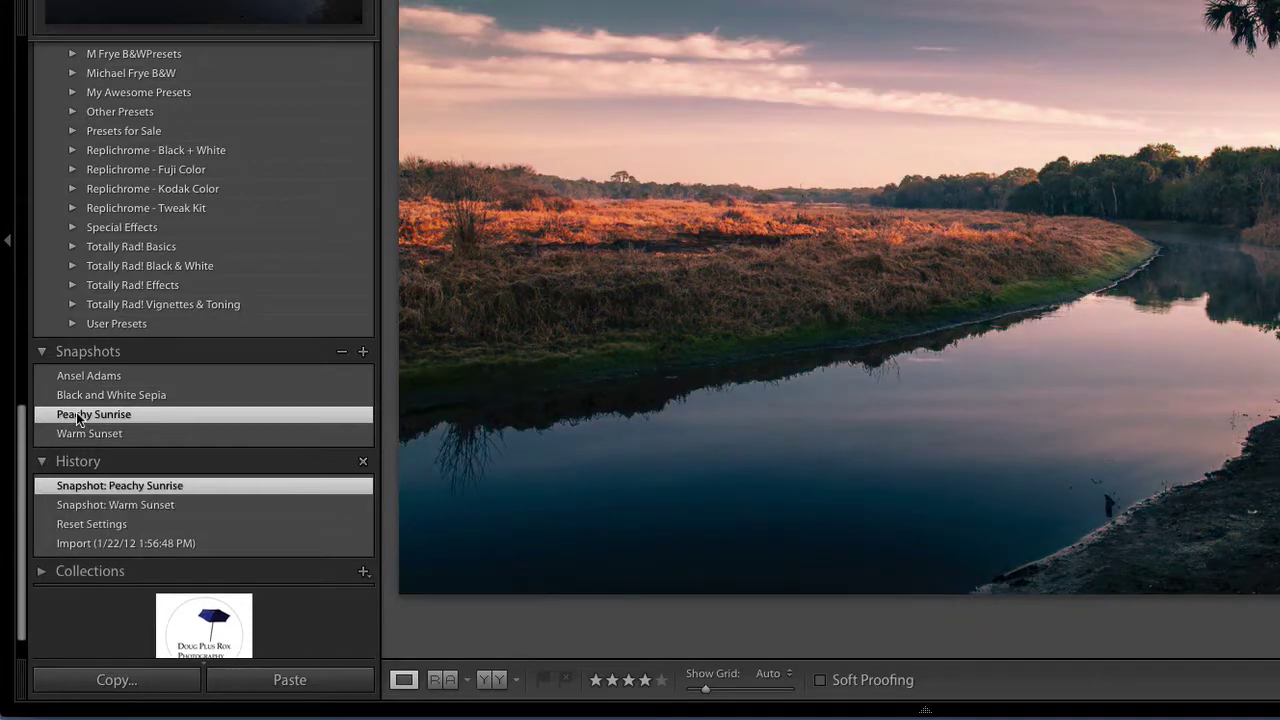
{"action": "left_click", "coordinate": [86, 398]}
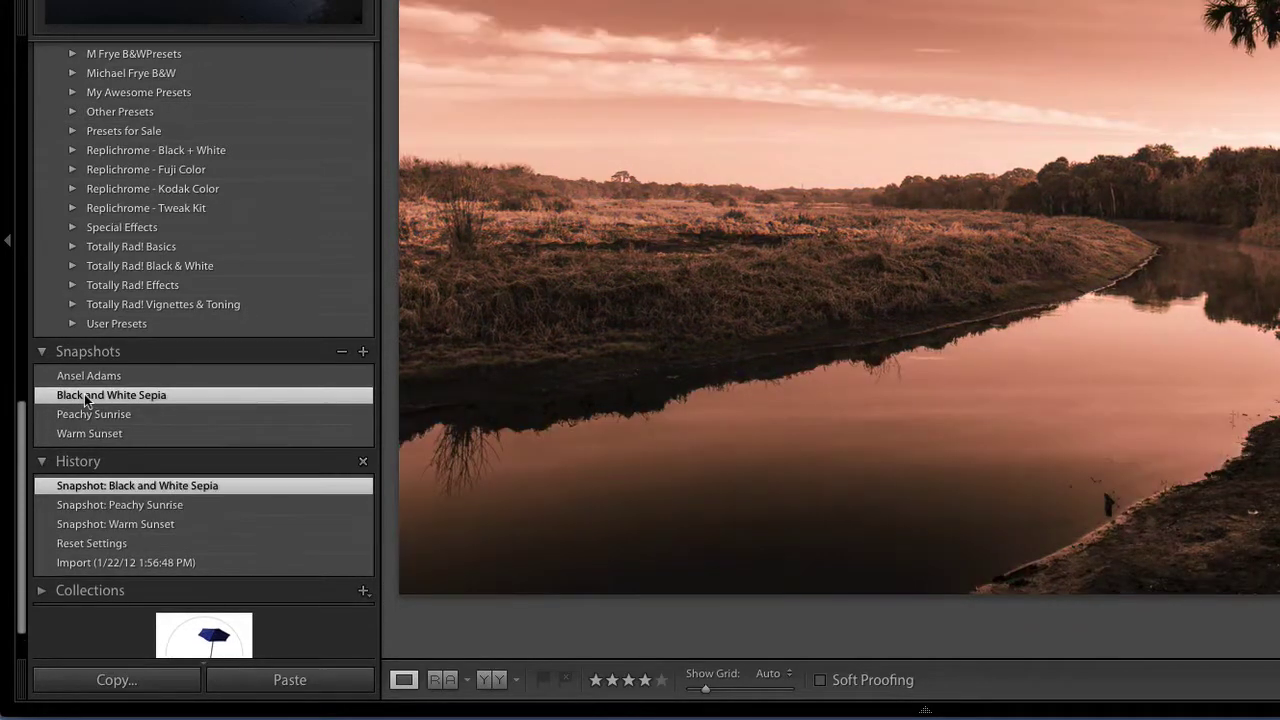
{"action": "left_click", "coordinate": [99, 378]}
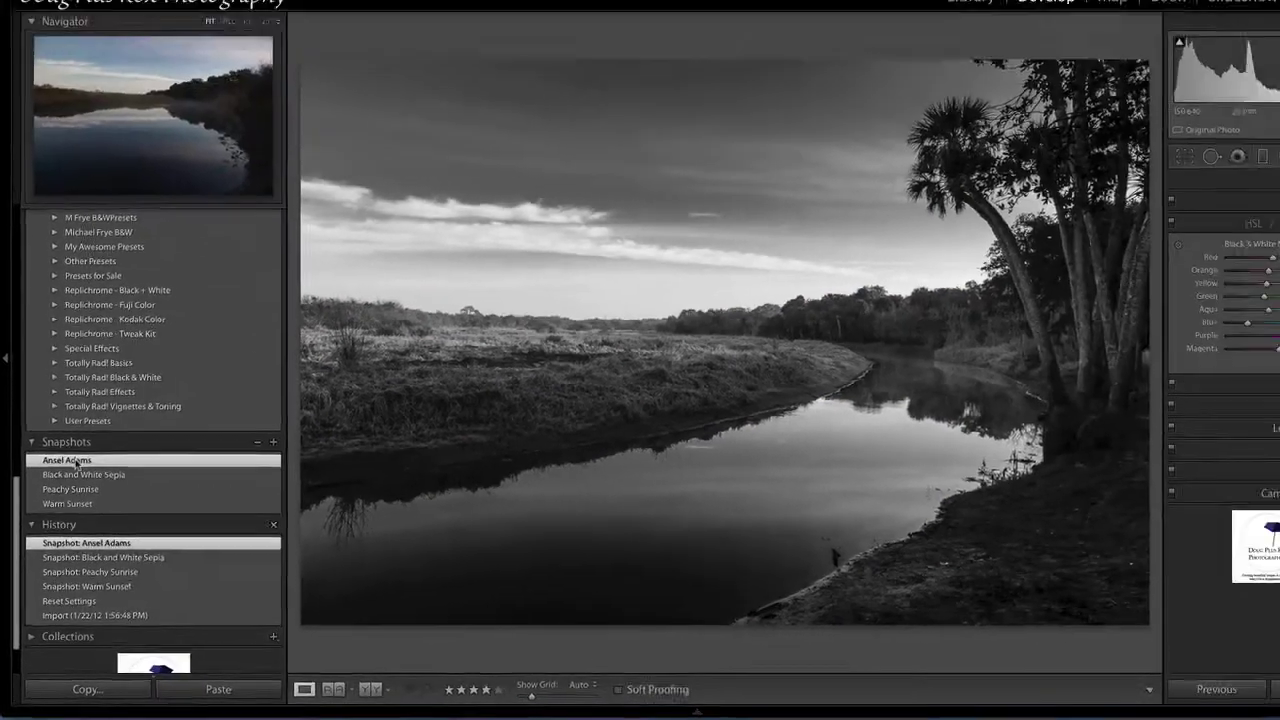